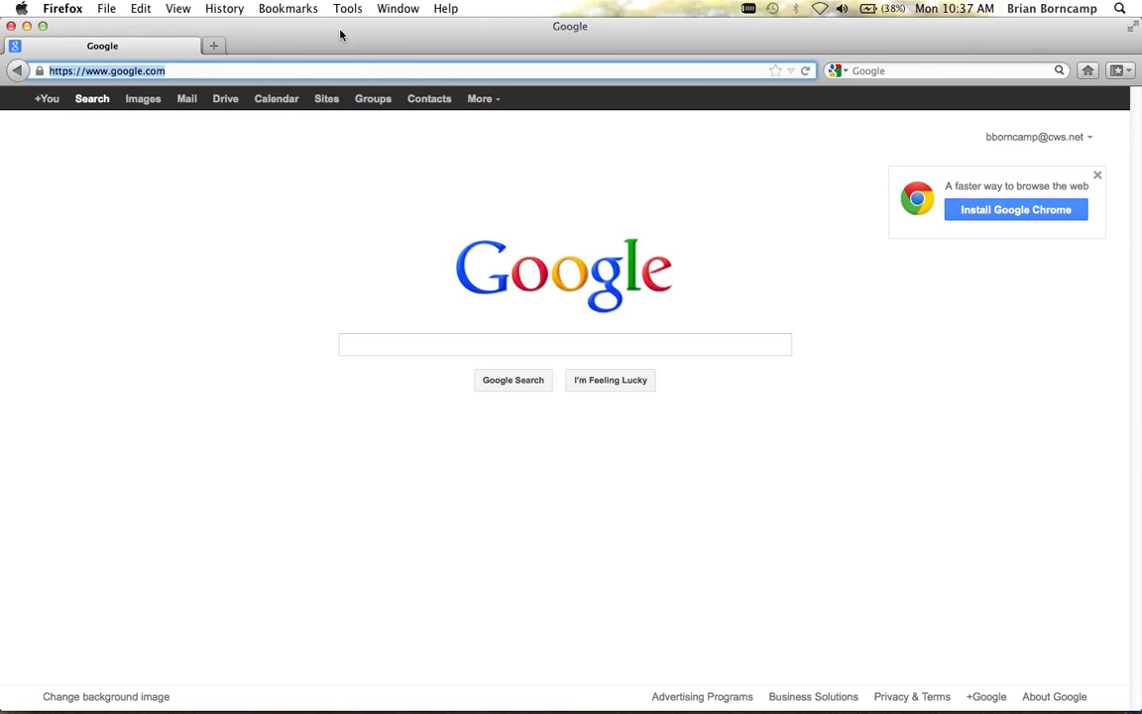
Step: Load mailbox.cws.net in Firefox to bring up the CWS Webmail login page
type("mailbox.cws.net/")
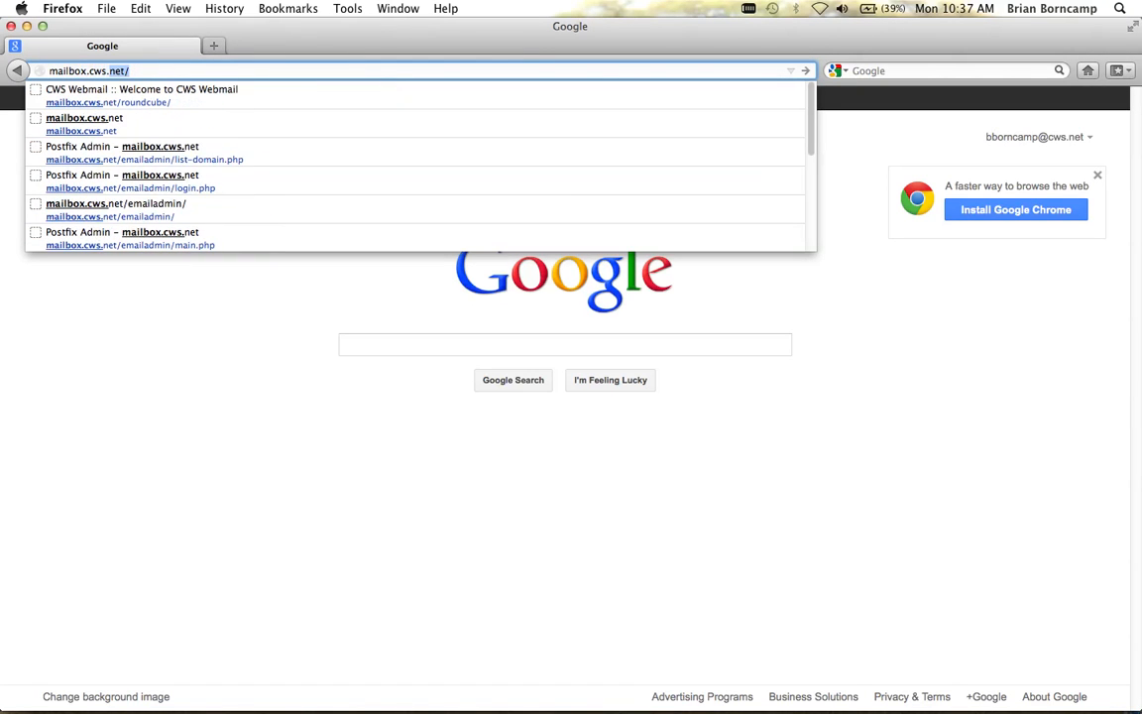
key("Return")
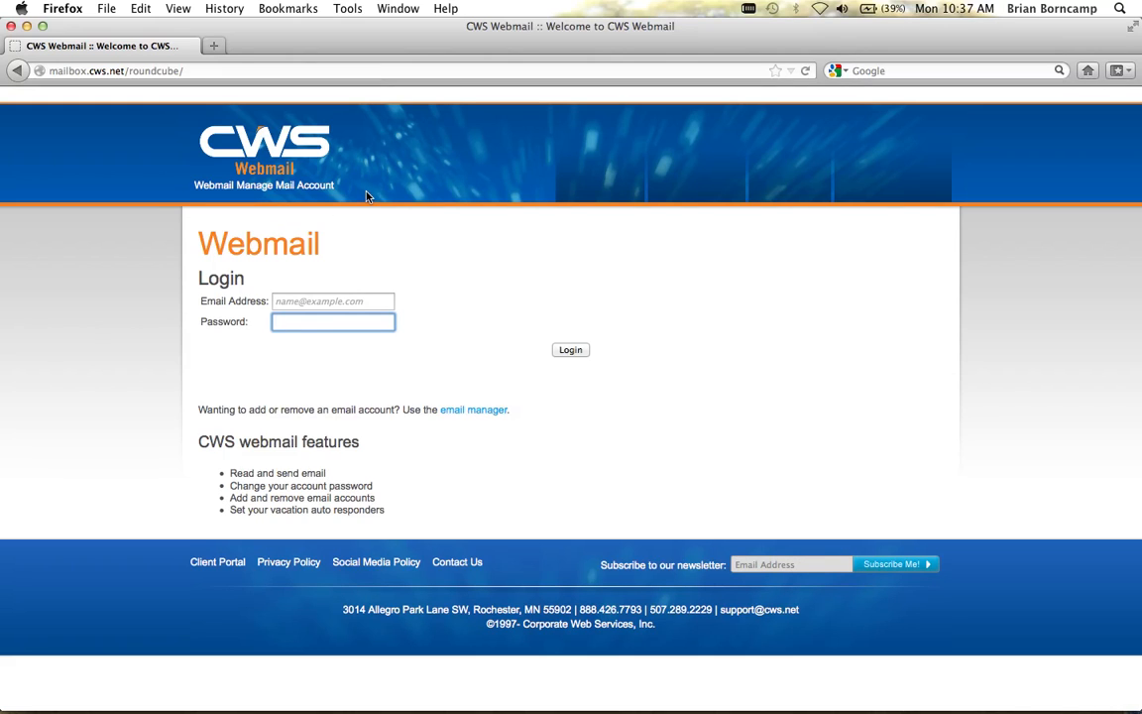
Step: Follow the 'email manager' link on the webmail login page to the Postfix Admin login
left_click_drag(335, 187, 235, 191)
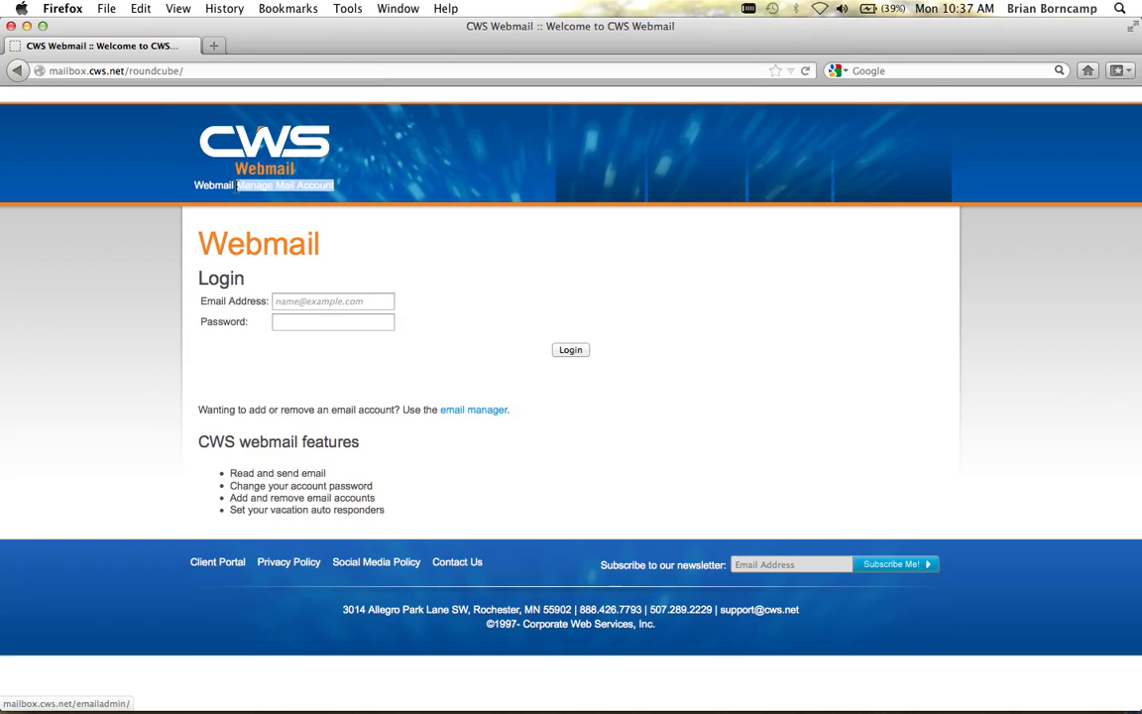
left_click(382, 190)
left_click_drag(524, 418, 437, 416)
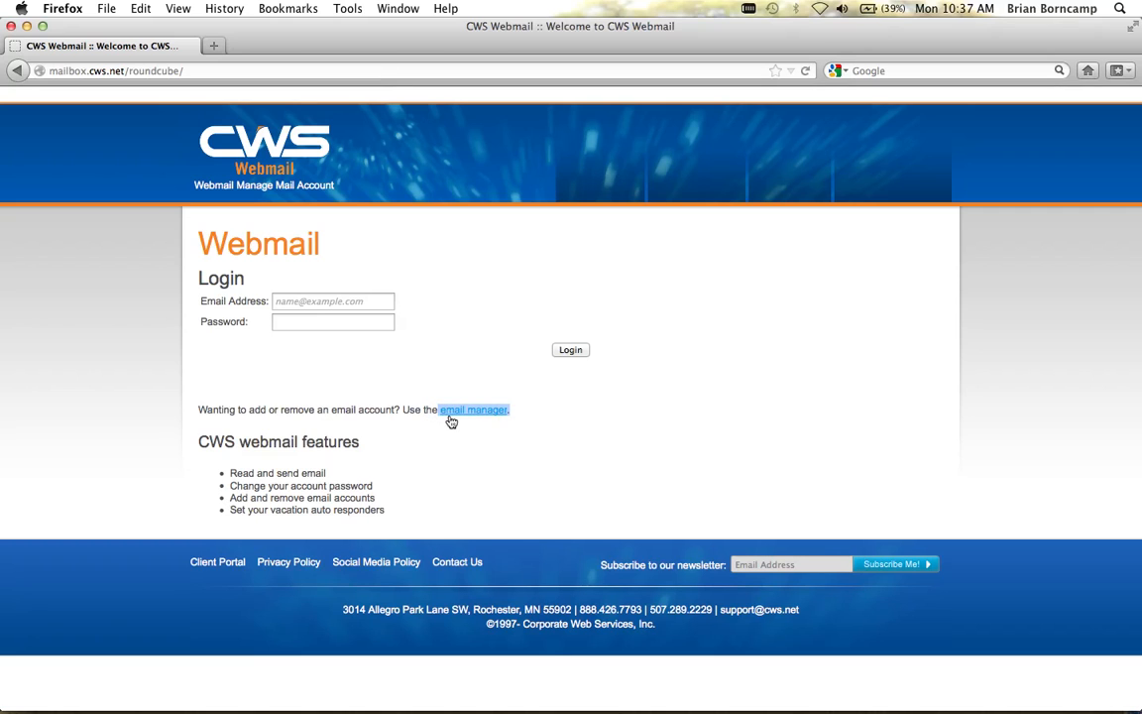
left_click(459, 427)
left_click(457, 410)
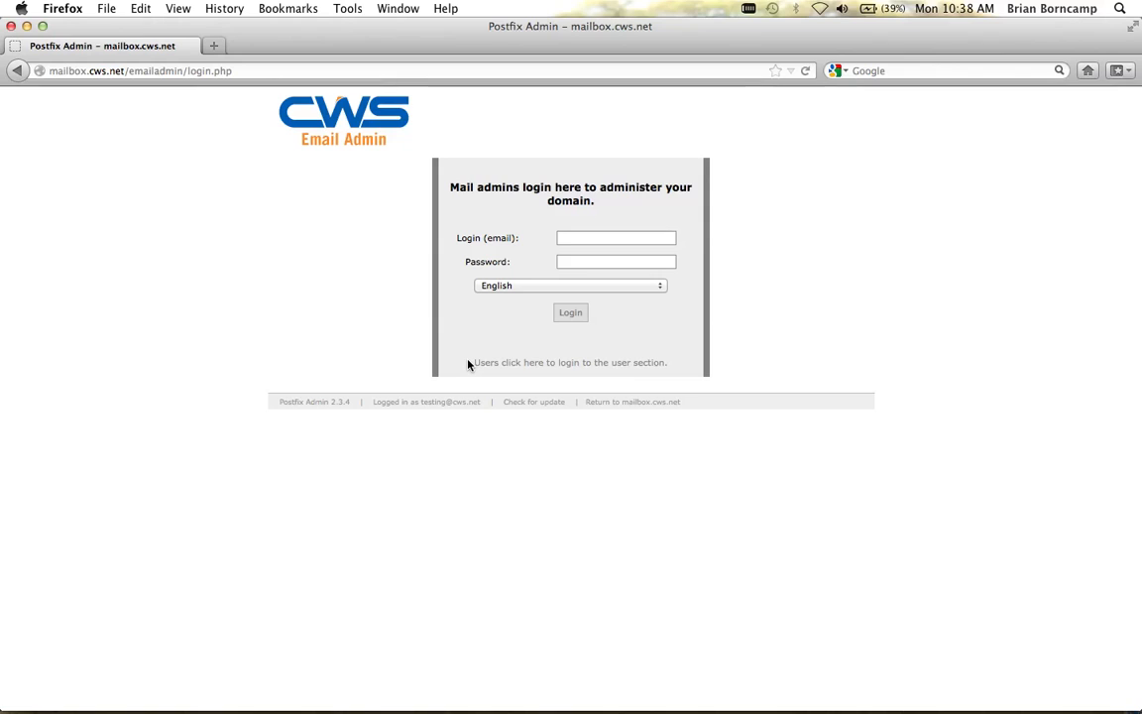
Step: Log in to Postfix Admin with the pasted domain admin email and its password
key("super+v")
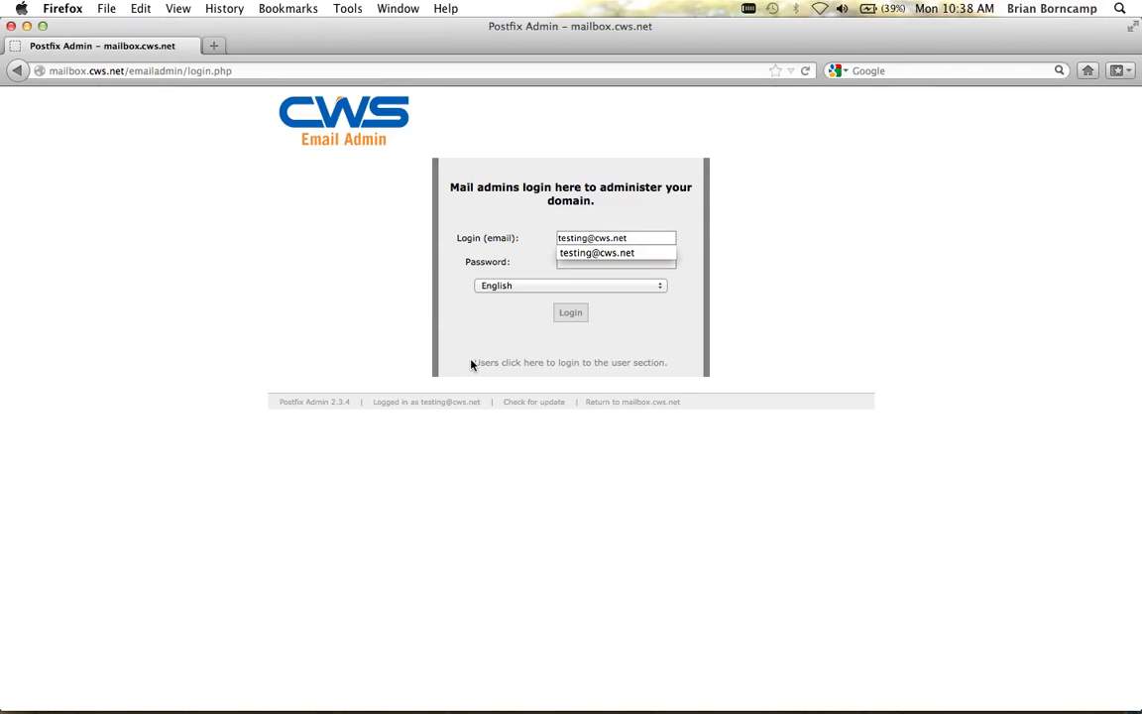
left_click(801, 258)
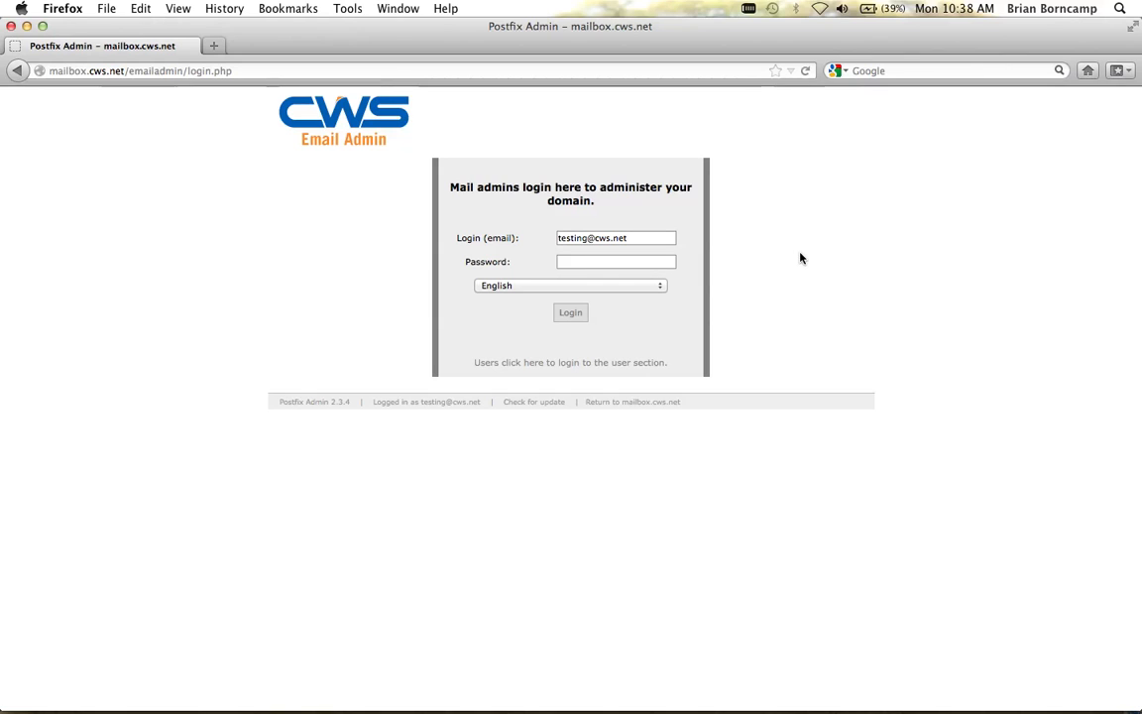
left_click(624, 261)
type("•••••••••")
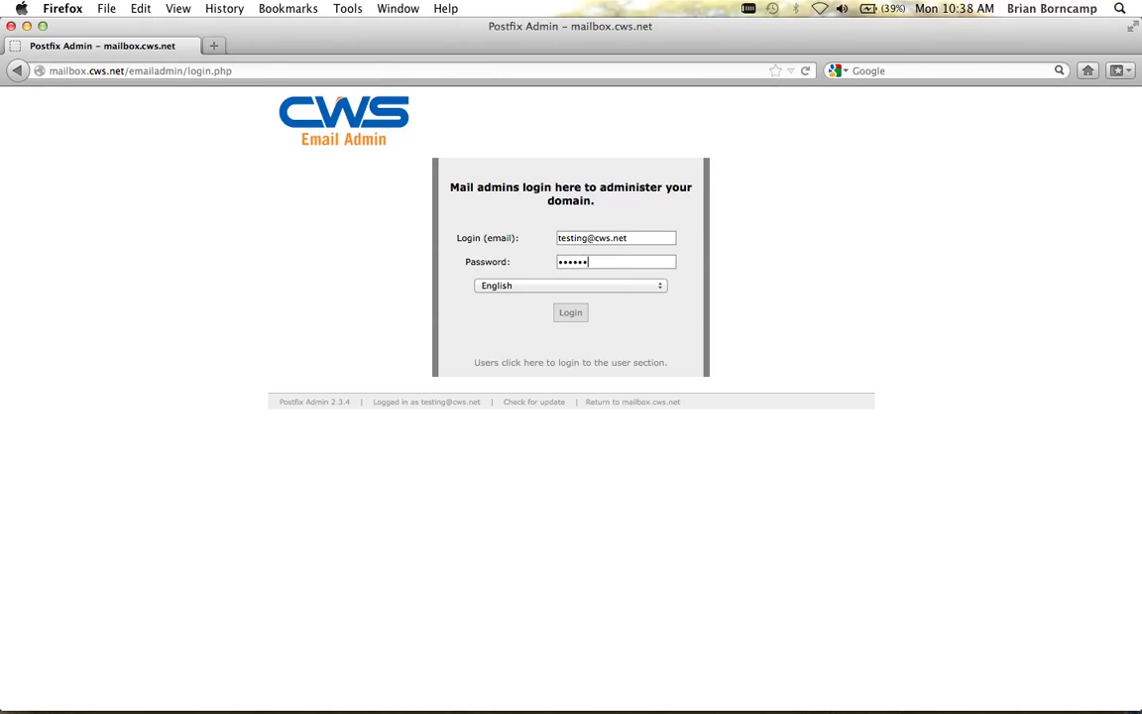
key("Return")
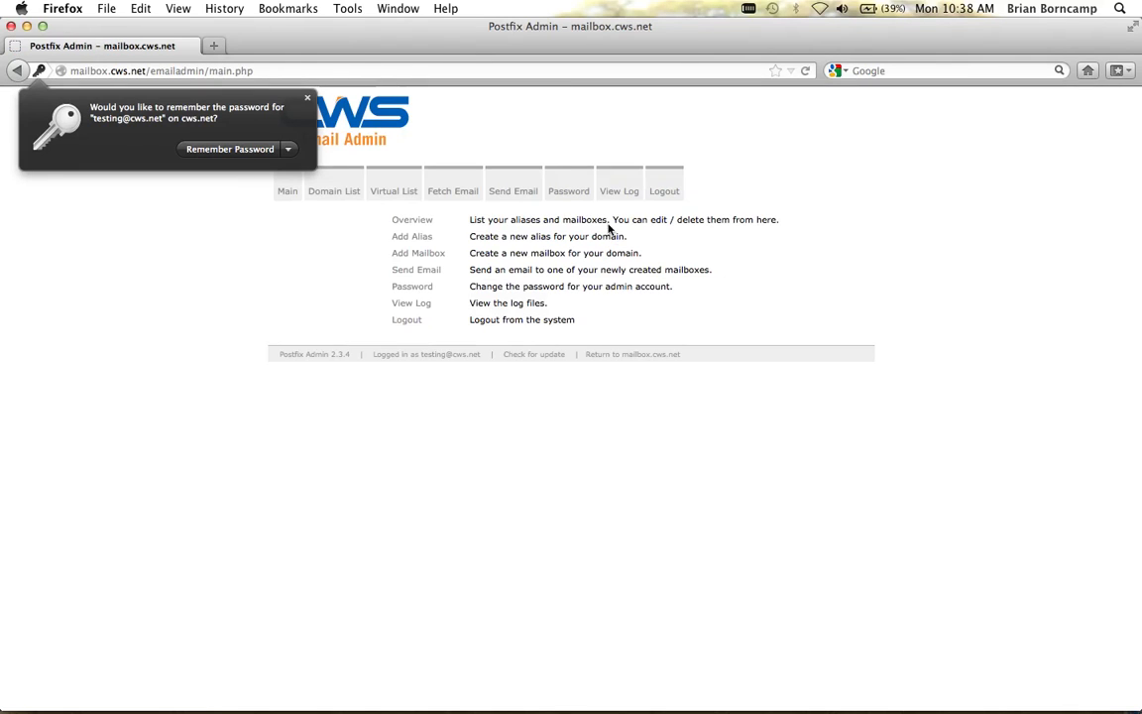
Step: Dismiss the remember-password prompt and open the cws.net overview from the defined domains list
left_click(276, 85)
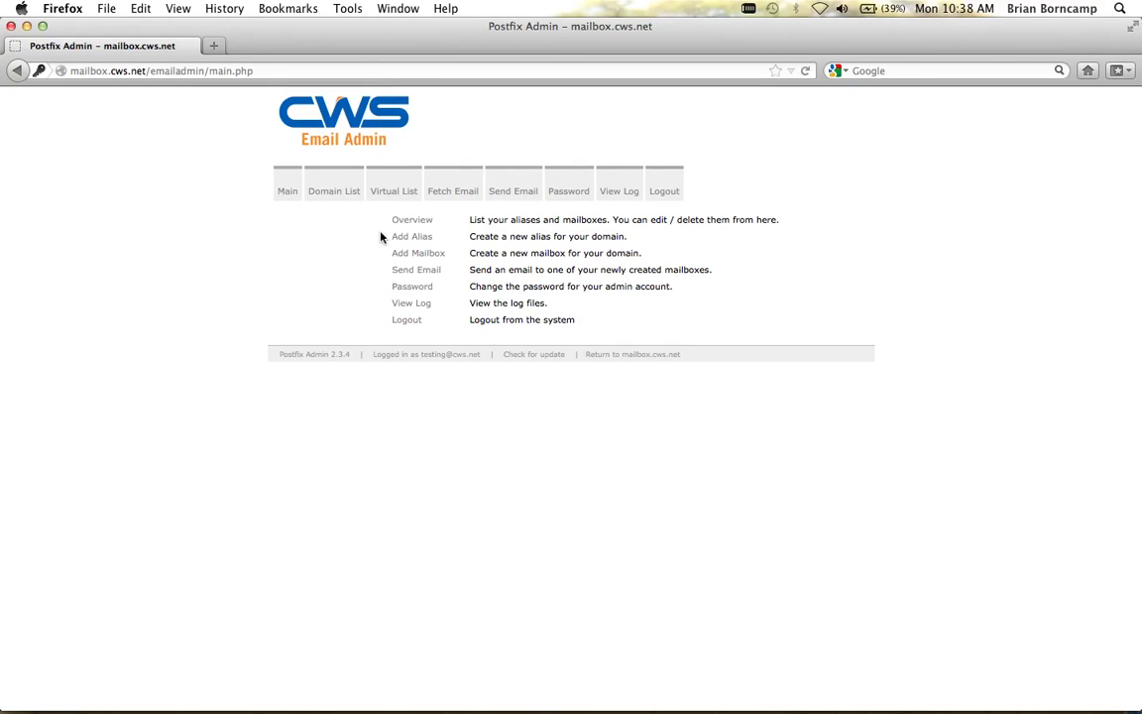
left_click(409, 222)
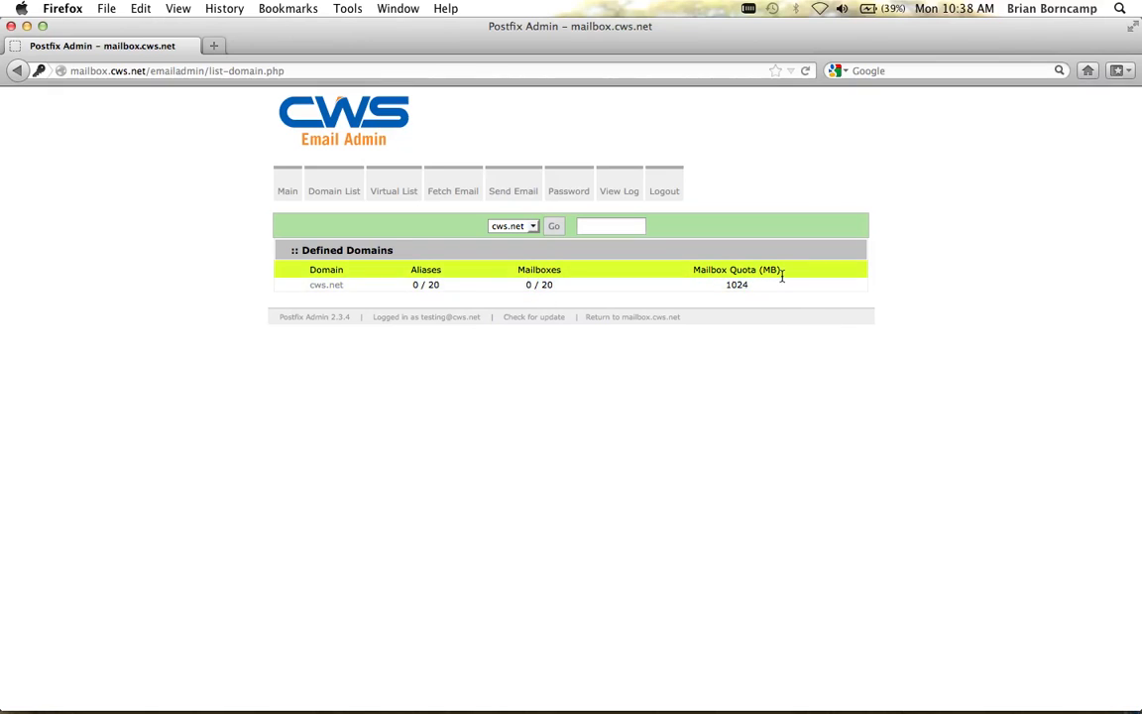
left_click(324, 285)
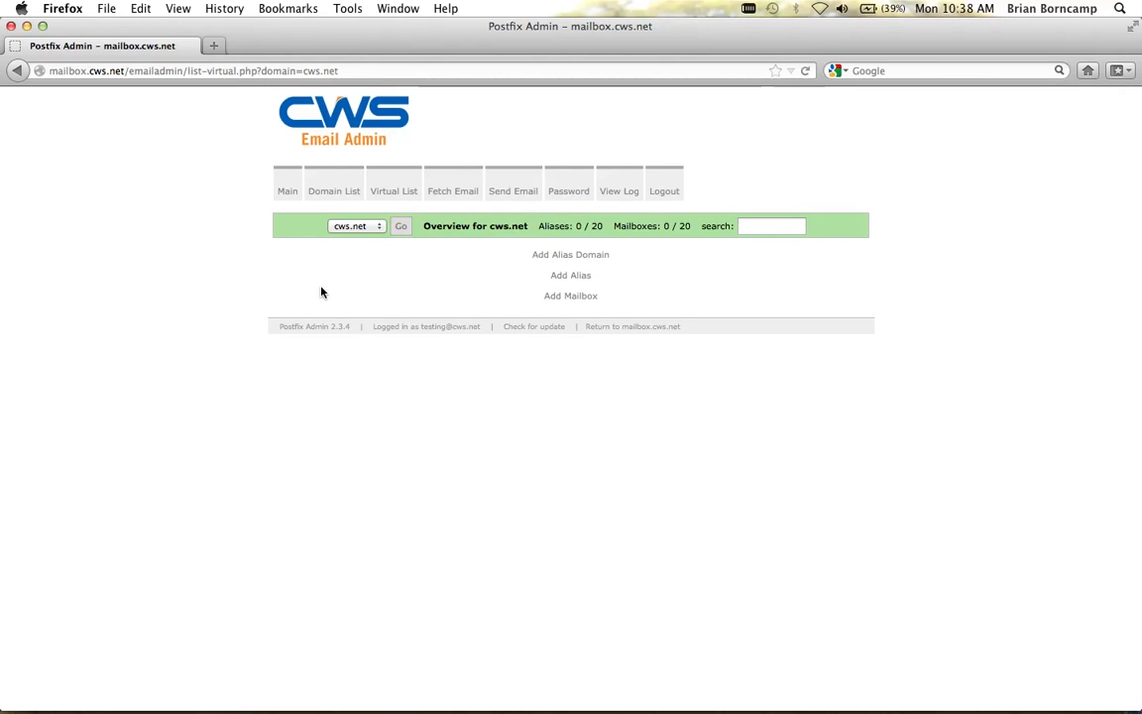
left_click(19, 72)
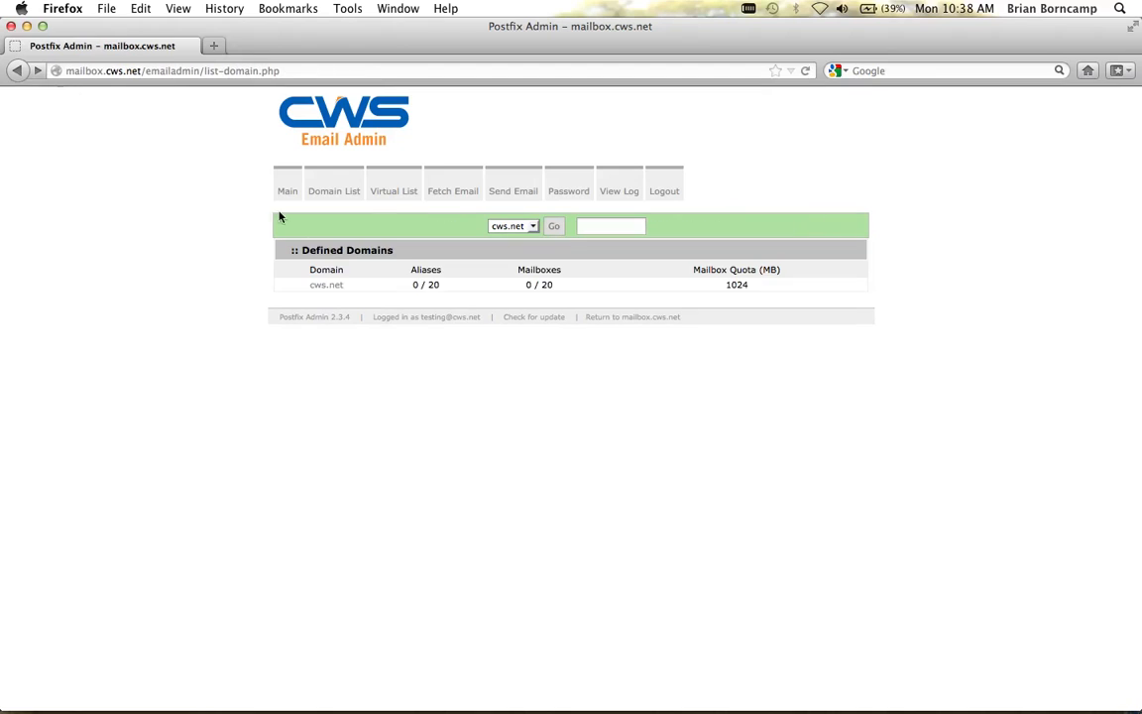
left_click(320, 291)
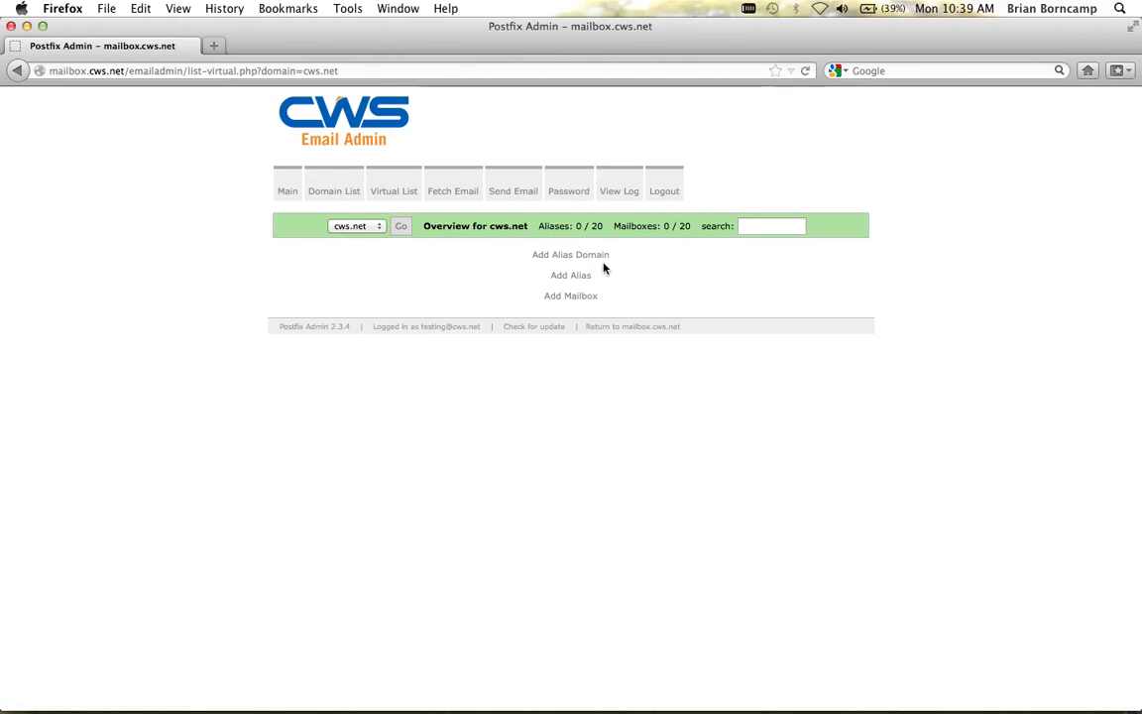
Step: Start a new cws.net mailbox with the user's username, matching passwords and full name
left_click(557, 296)
left_click(517, 260)
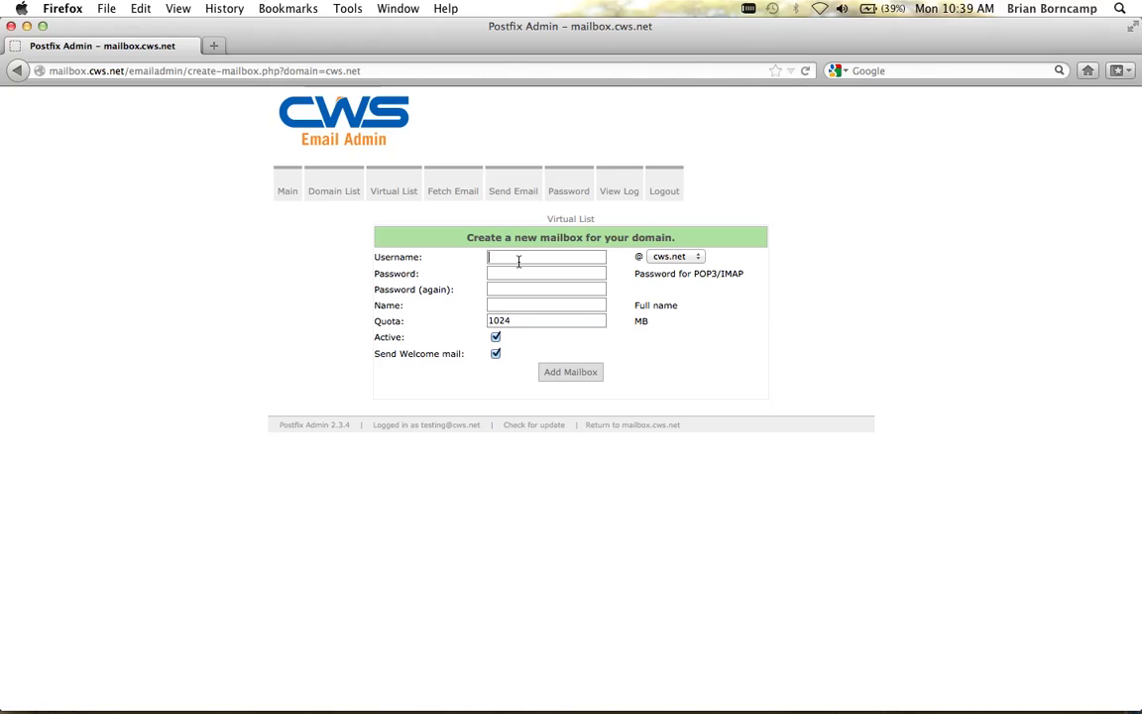
type("alan")
left_click(552, 277)
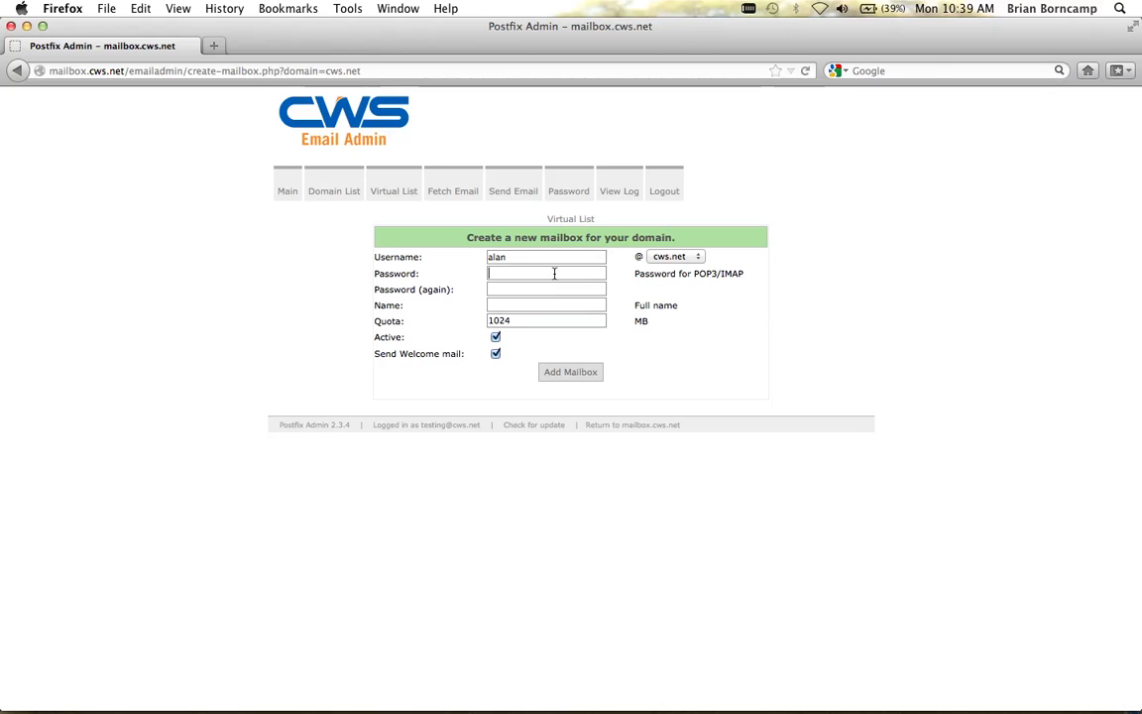
type("*********")
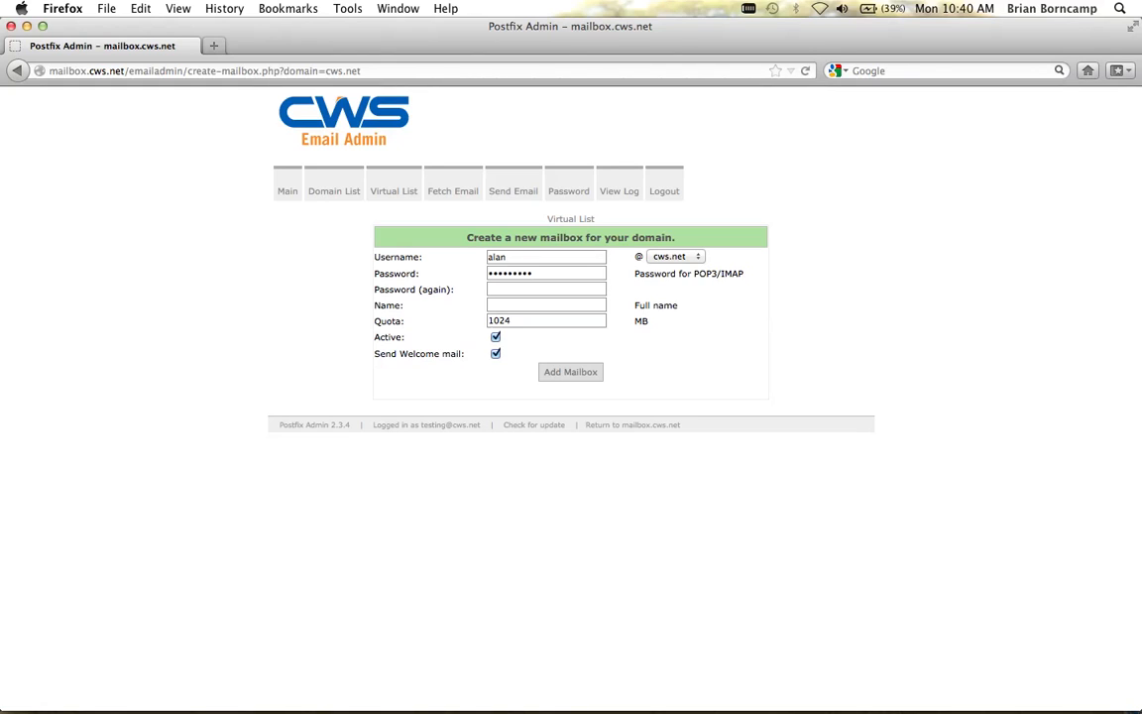
left_click(505, 291)
type("•••••••••")
key("Tab")
type("Alan")
key("BackSpace")
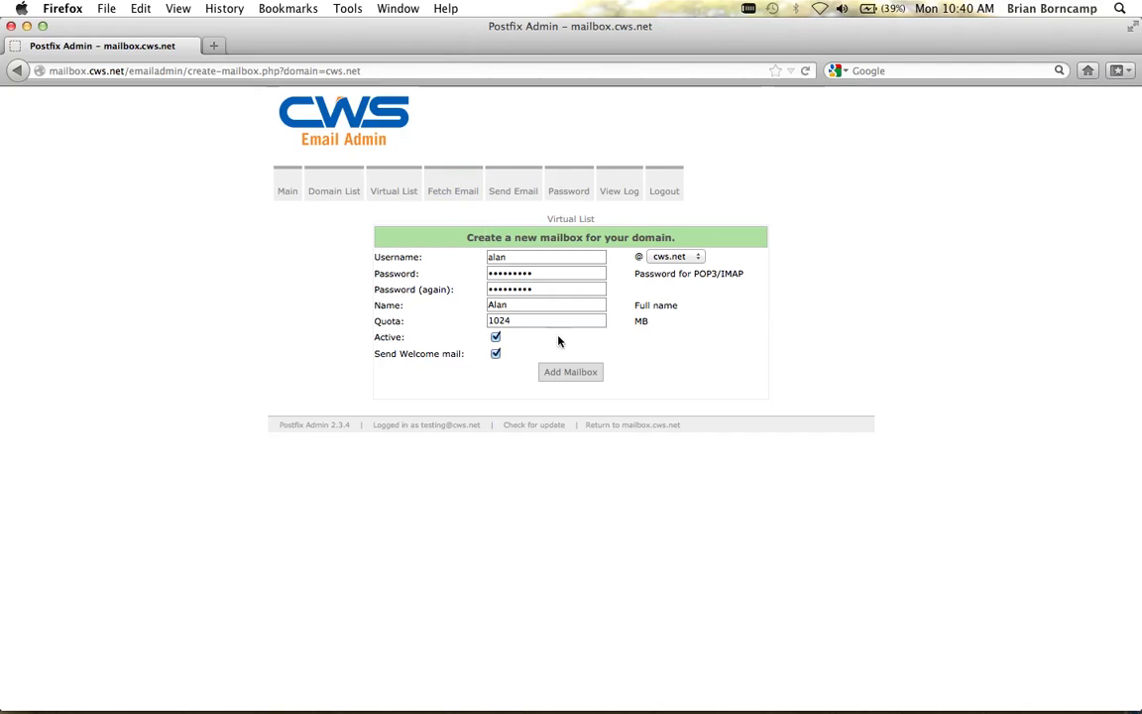
Step: Change the mailbox quota from 1024 to 256 MB and leave it Active
left_click_drag(548, 322, 485, 320)
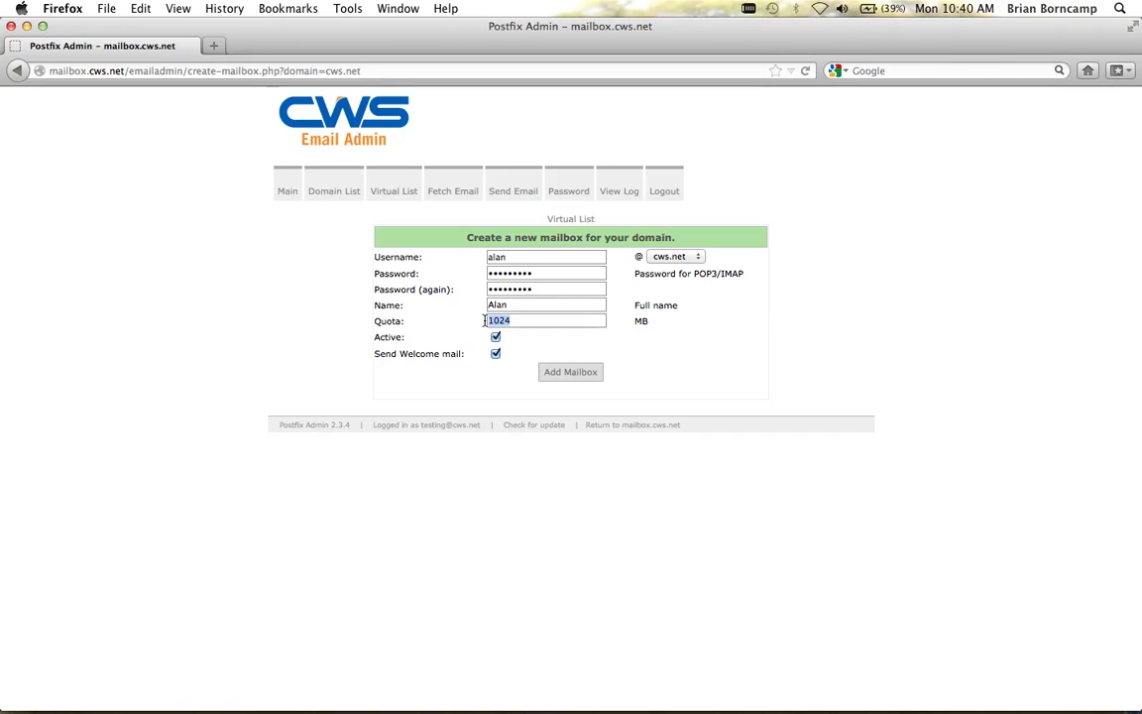
key("BackSpace")
type("256")
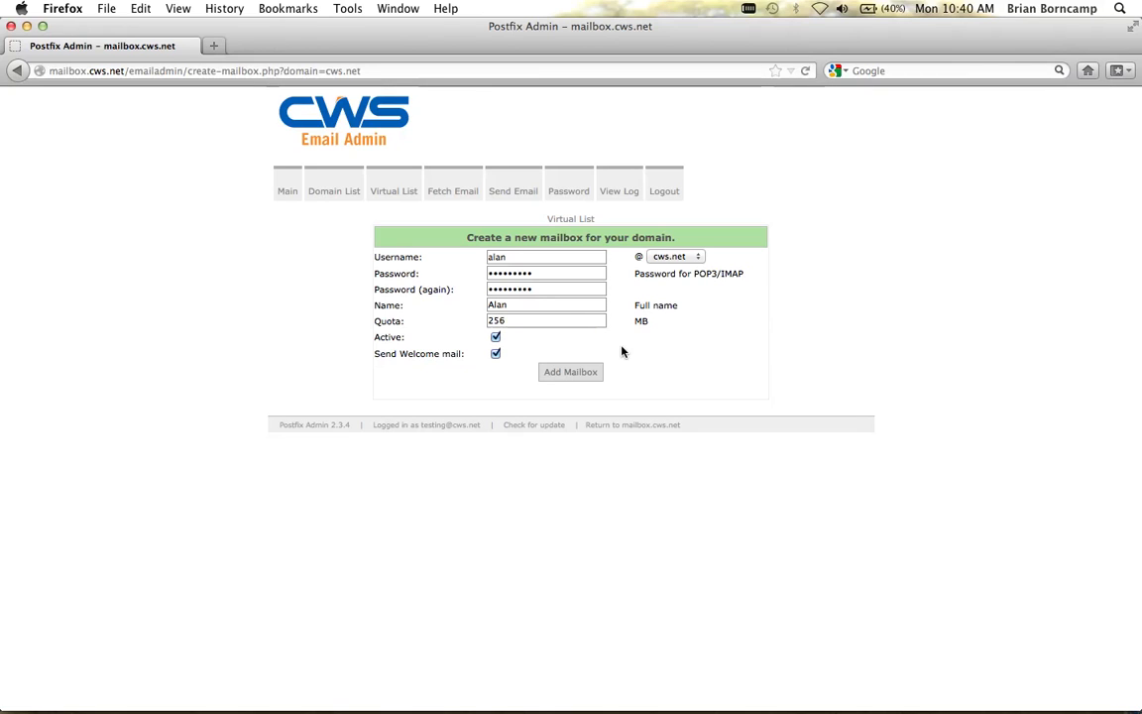
left_click(495, 339)
left_click(495, 339)
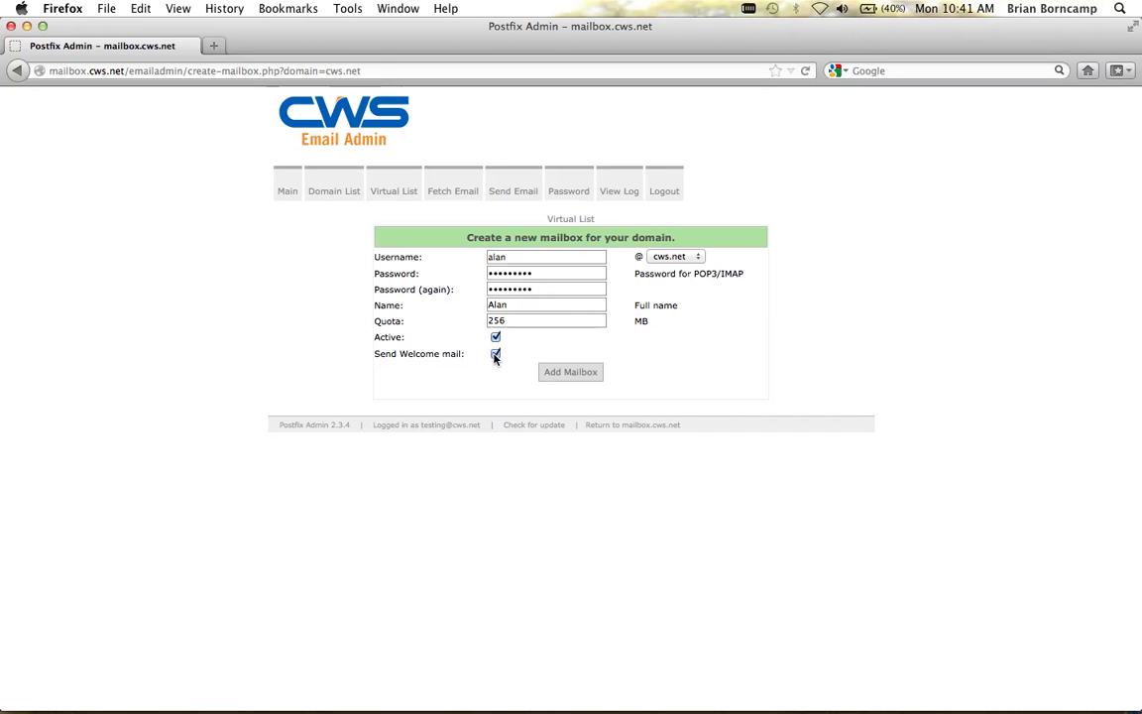
Step: Submit the Add Mailbox form and check the new address in the confirmation
left_click(557, 371)
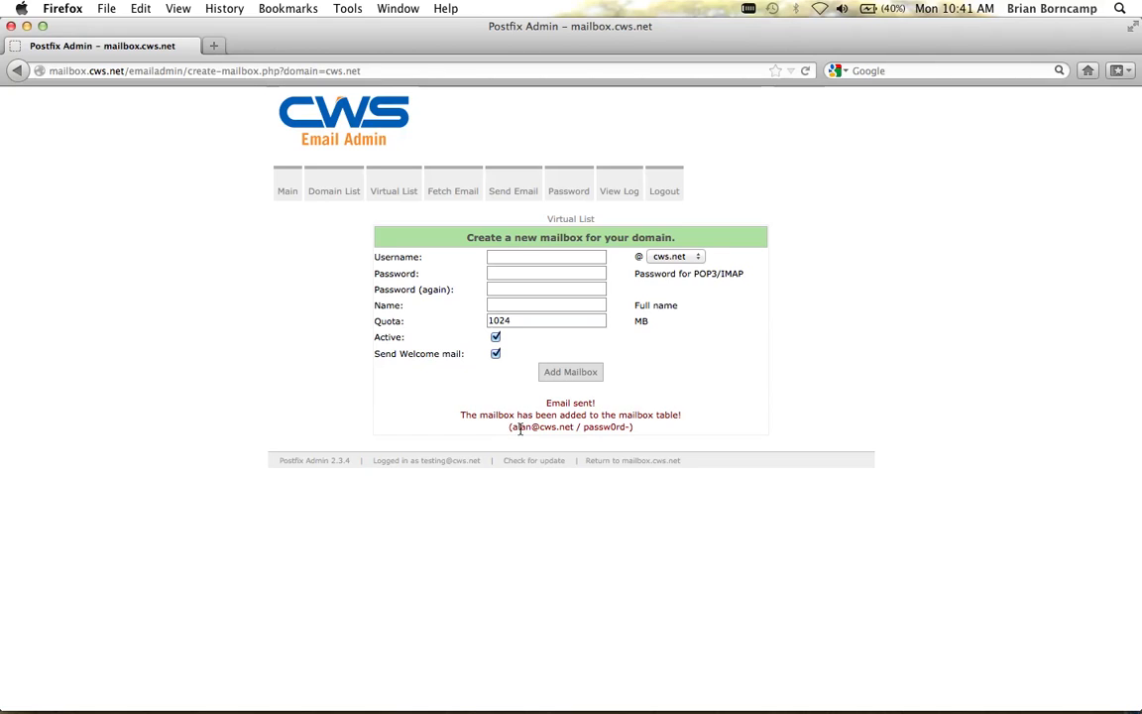
left_click_drag(503, 427, 632, 427)
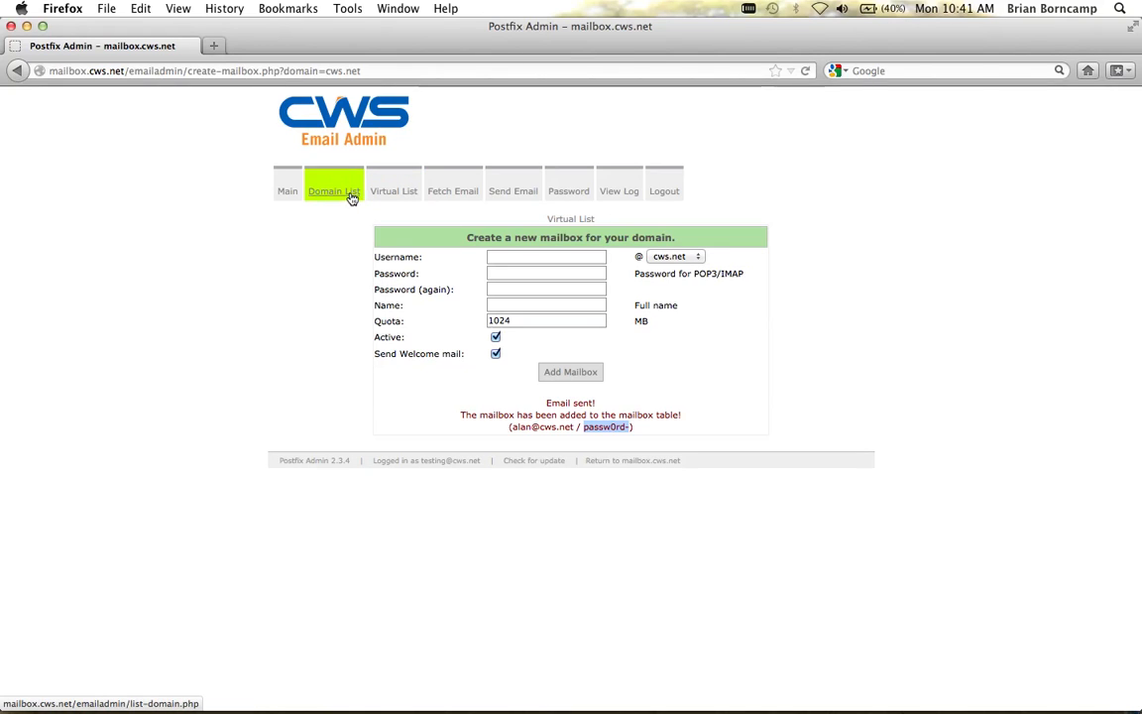
Step: Verify in the Virtual List that cws.net has one 256 MB mailbox, and open Add Alias
left_click(333, 189)
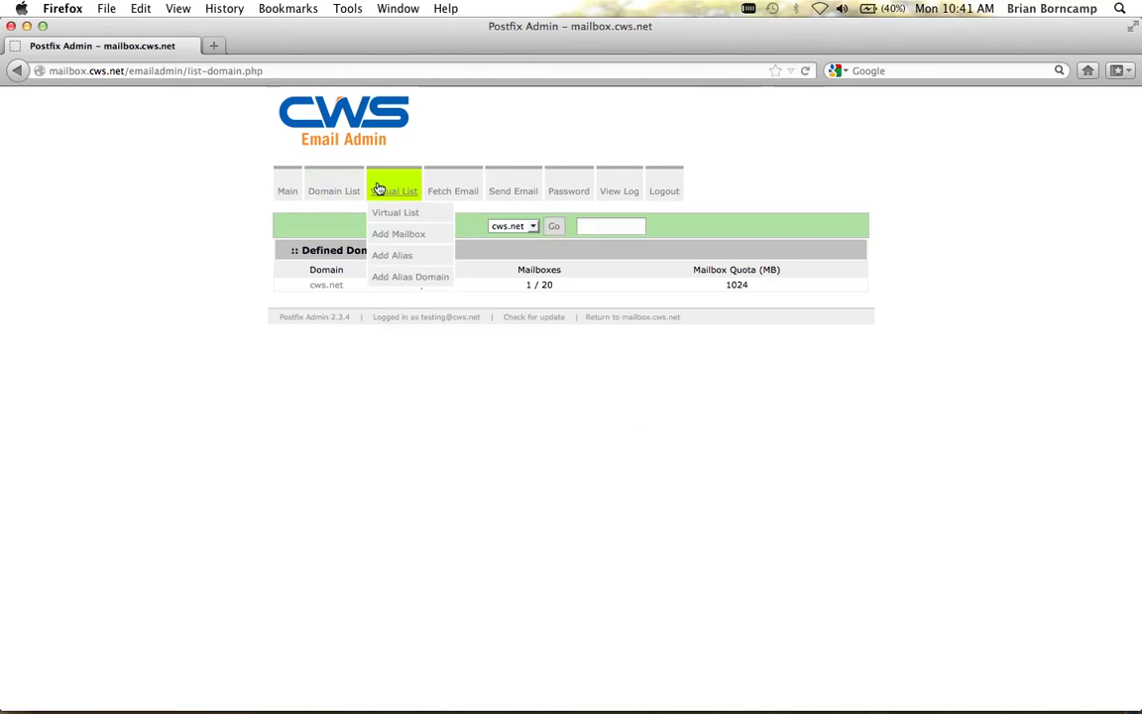
left_click(378, 188)
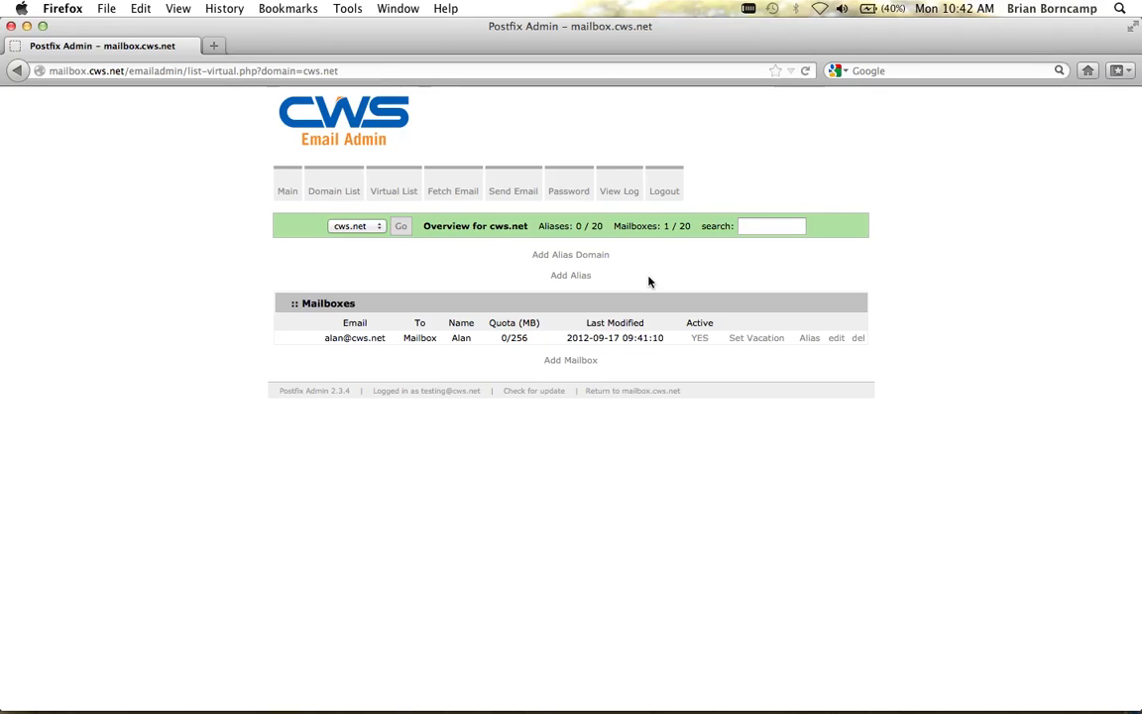
left_click(581, 275)
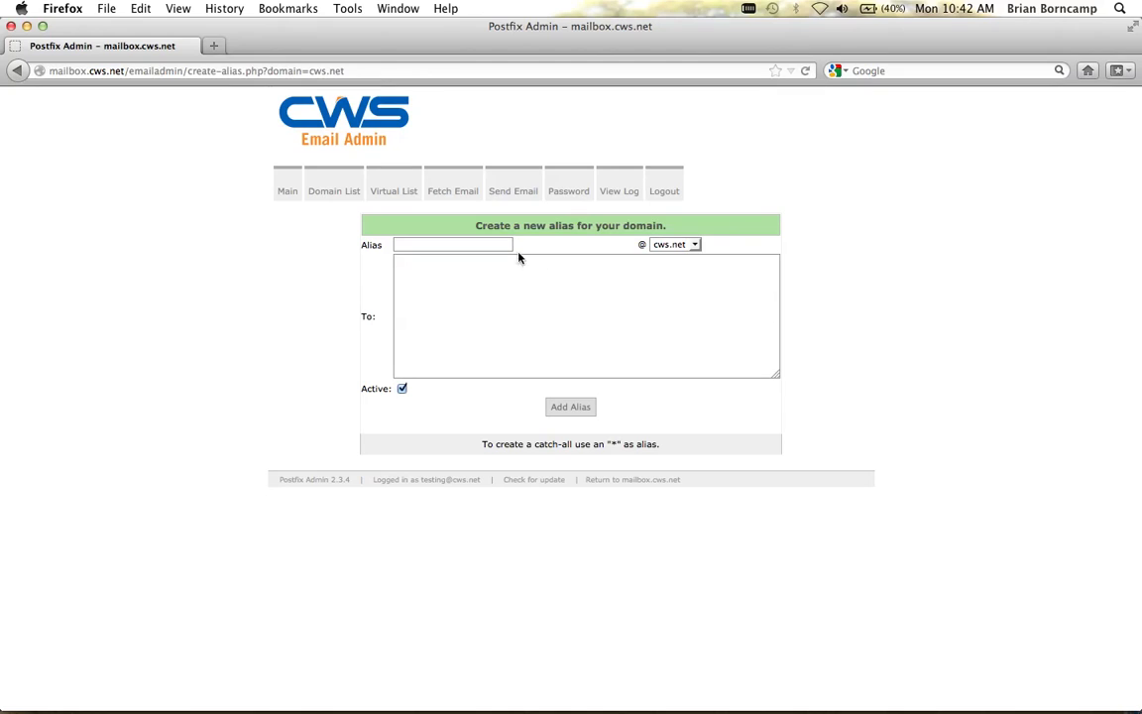
Step: Return to the cws.net overview and reopen the Create Alias form
left_click(18, 71)
left_click_drag(573, 279, 547, 279)
left_click(601, 279)
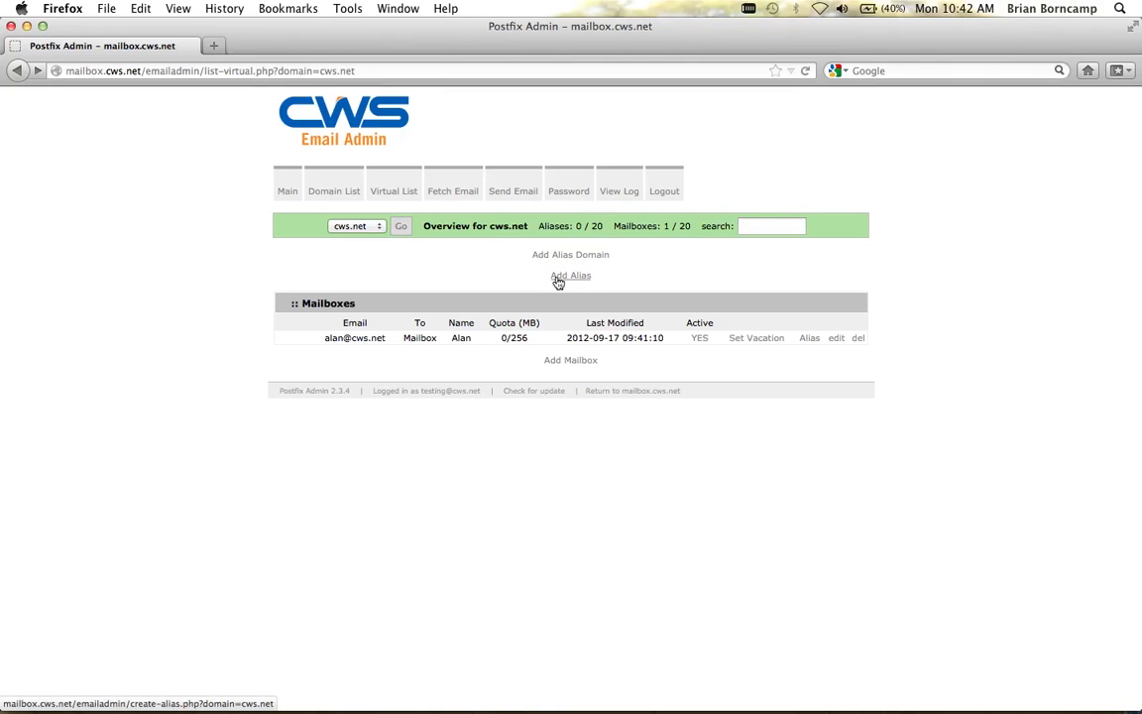
left_click(558, 279)
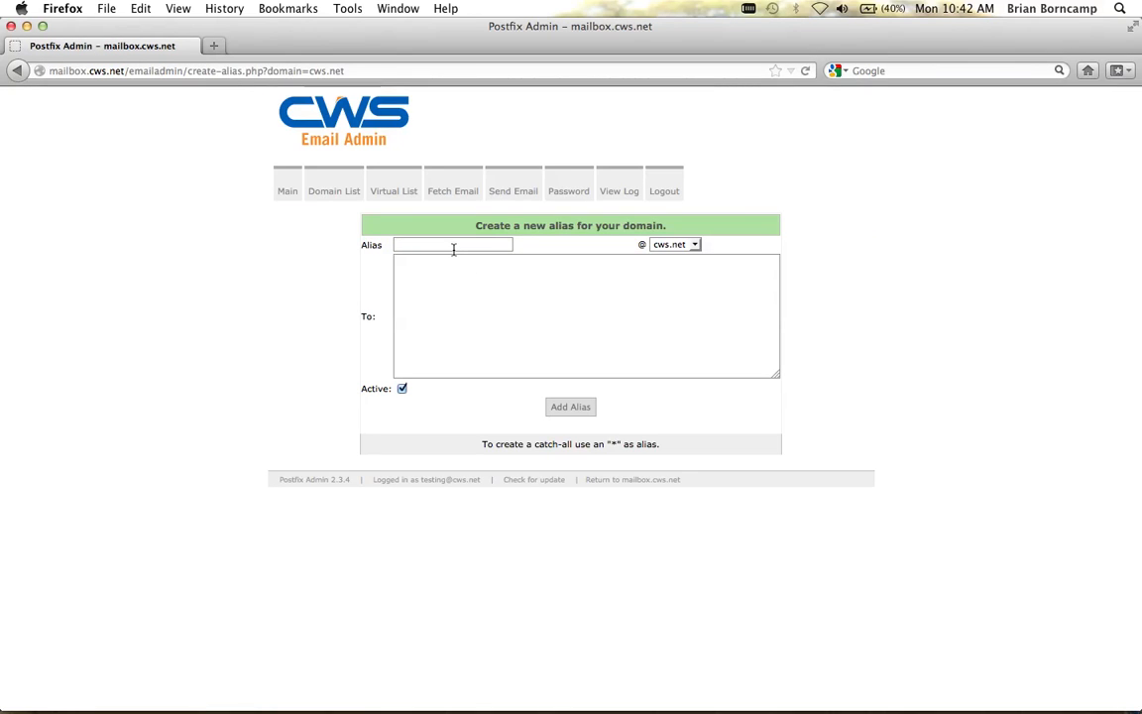
Step: Create the info alias forwarding to an external Gmail address and the domain's mailbox
type("t")
key("BackSpace")
left_click(550, 278)
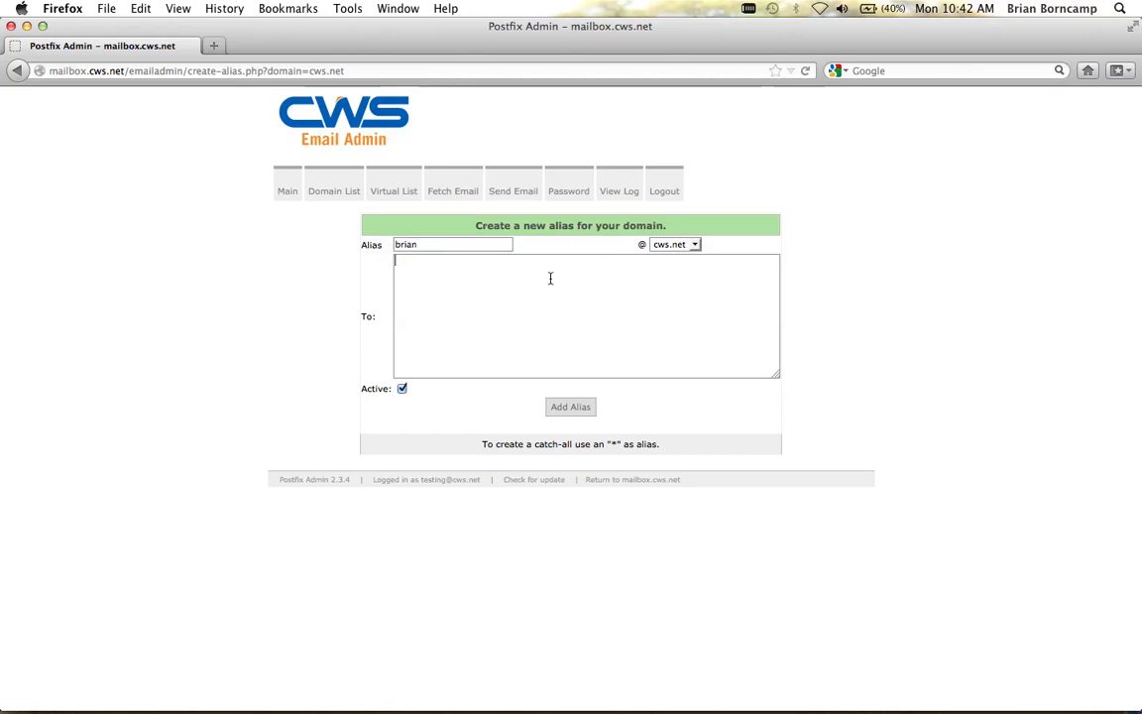
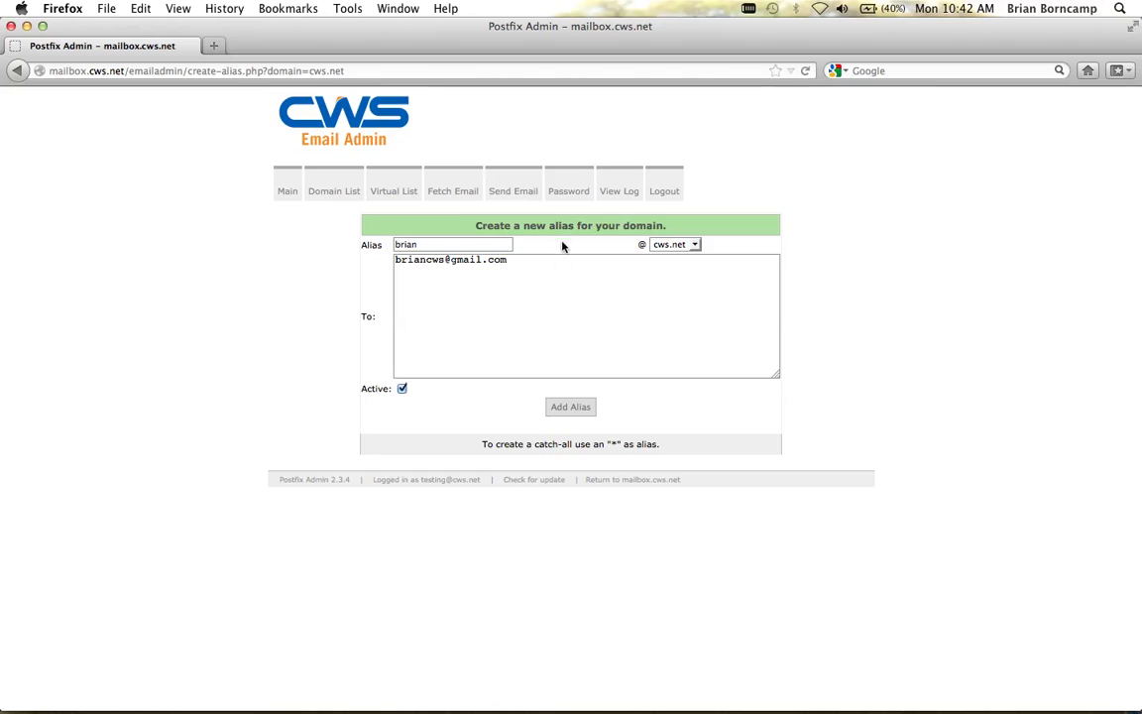
key("shift+Tab")
type("info")
left_click(585, 272)
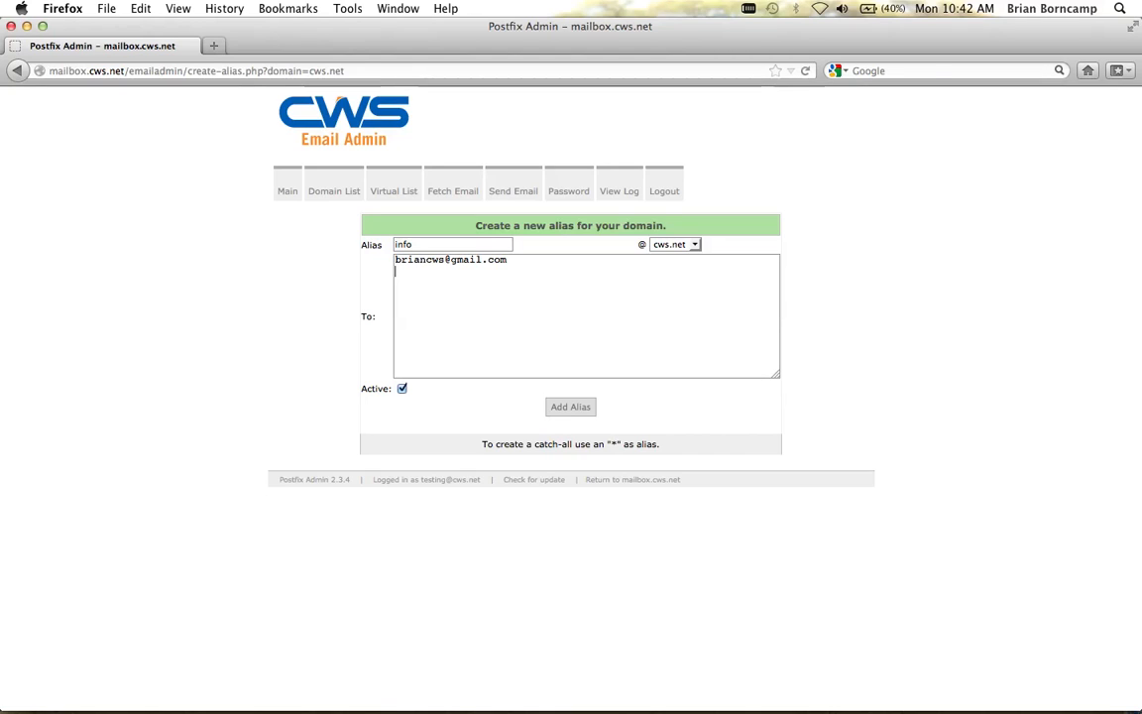
left_click(575, 409)
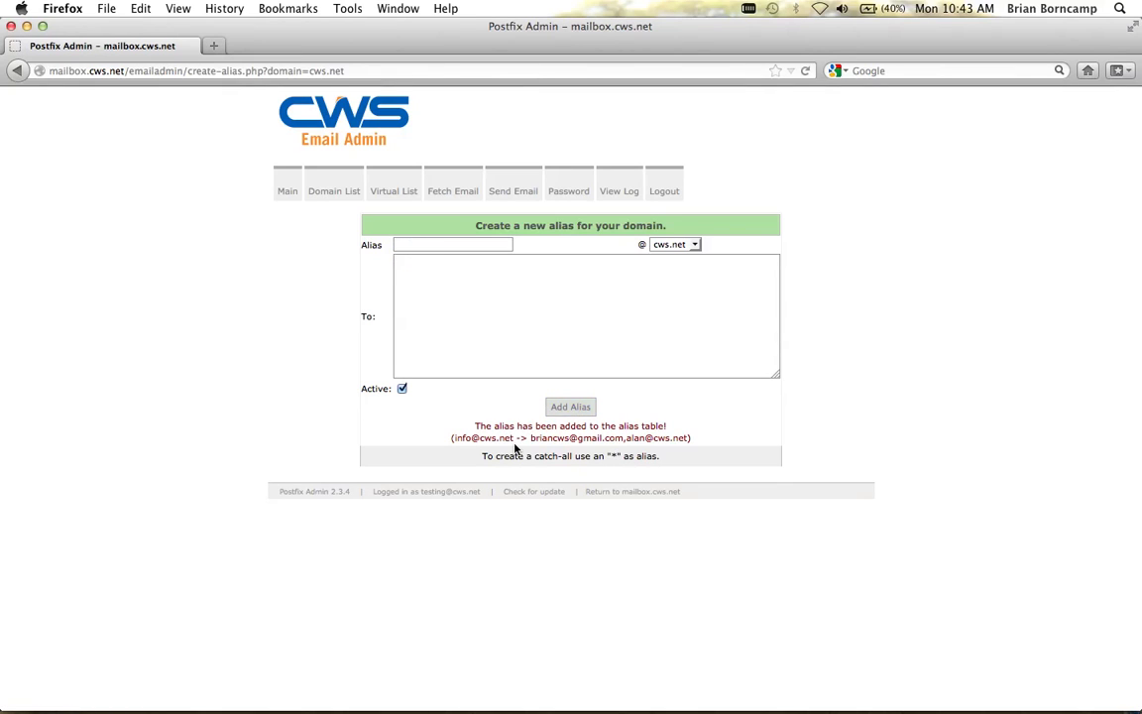
left_click_drag(480, 426, 672, 427)
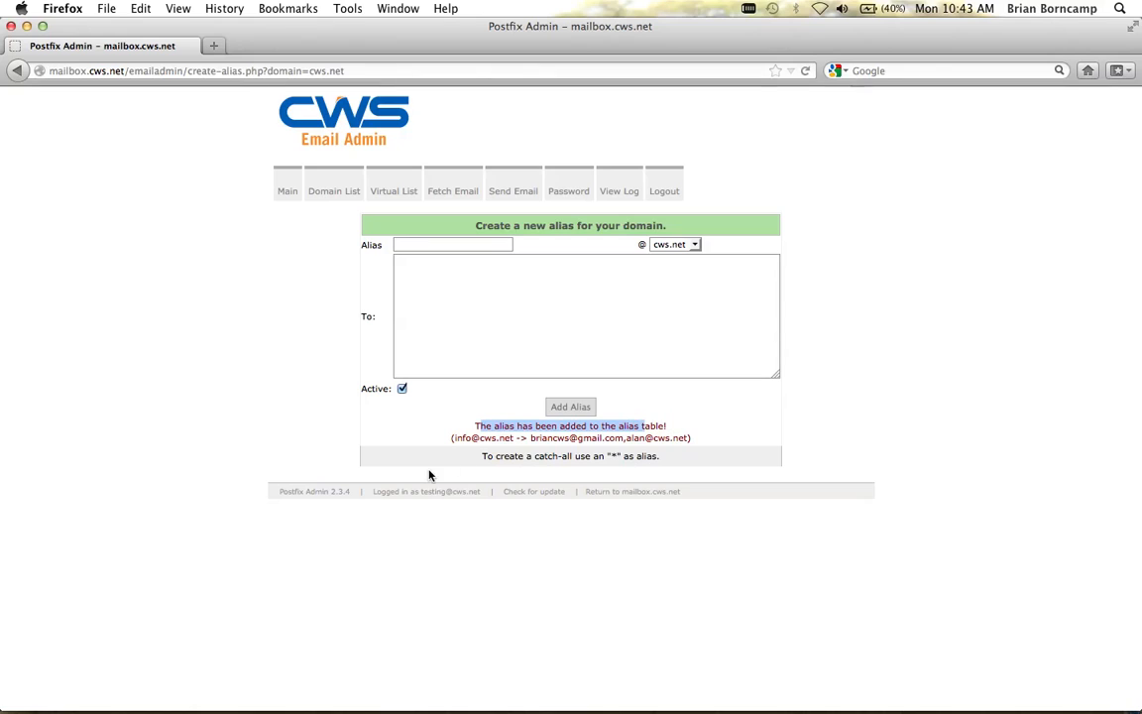
left_click_drag(453, 438, 516, 438)
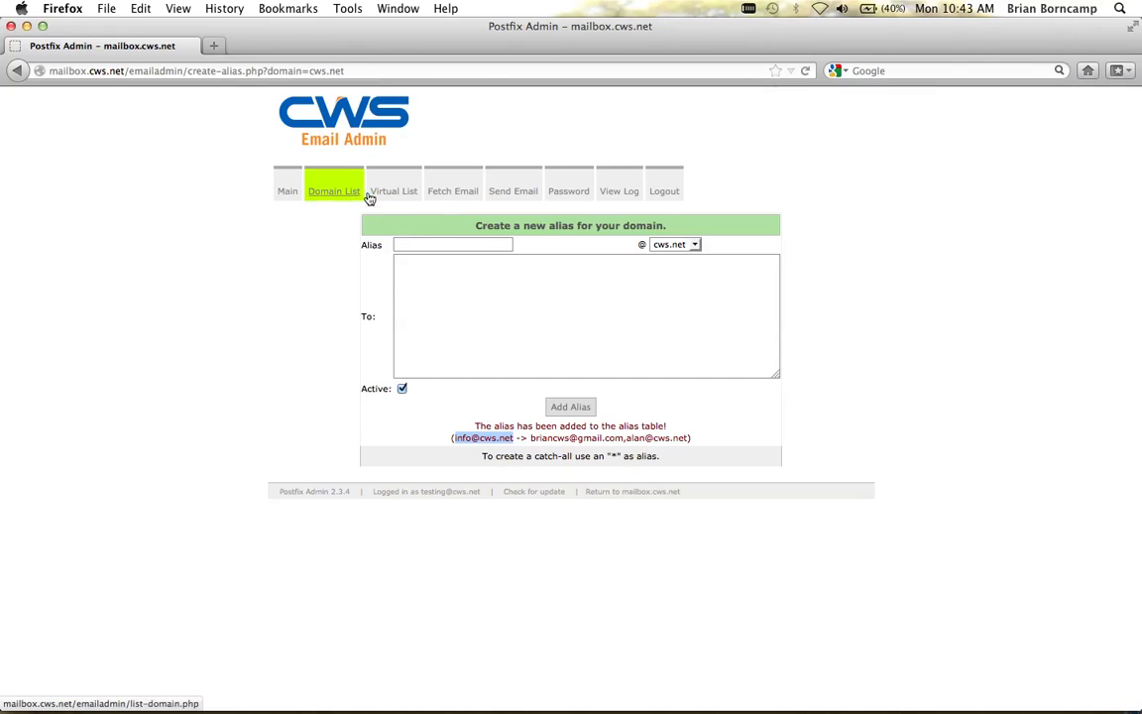
left_click(480, 242)
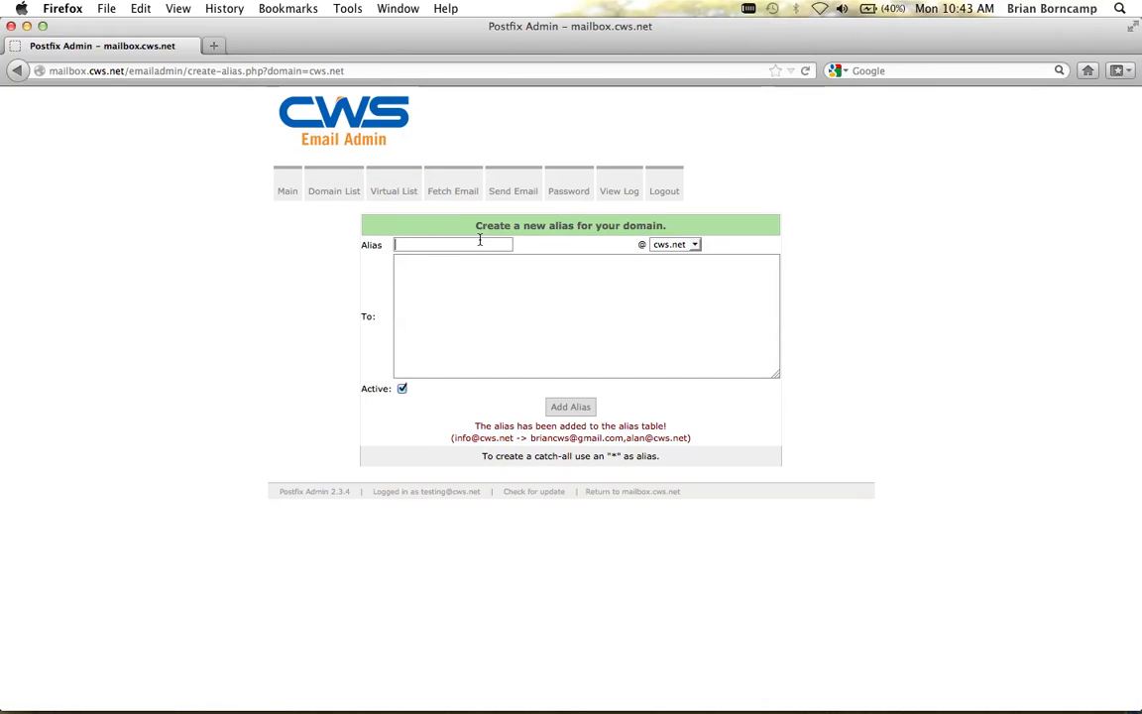
left_click(393, 193)
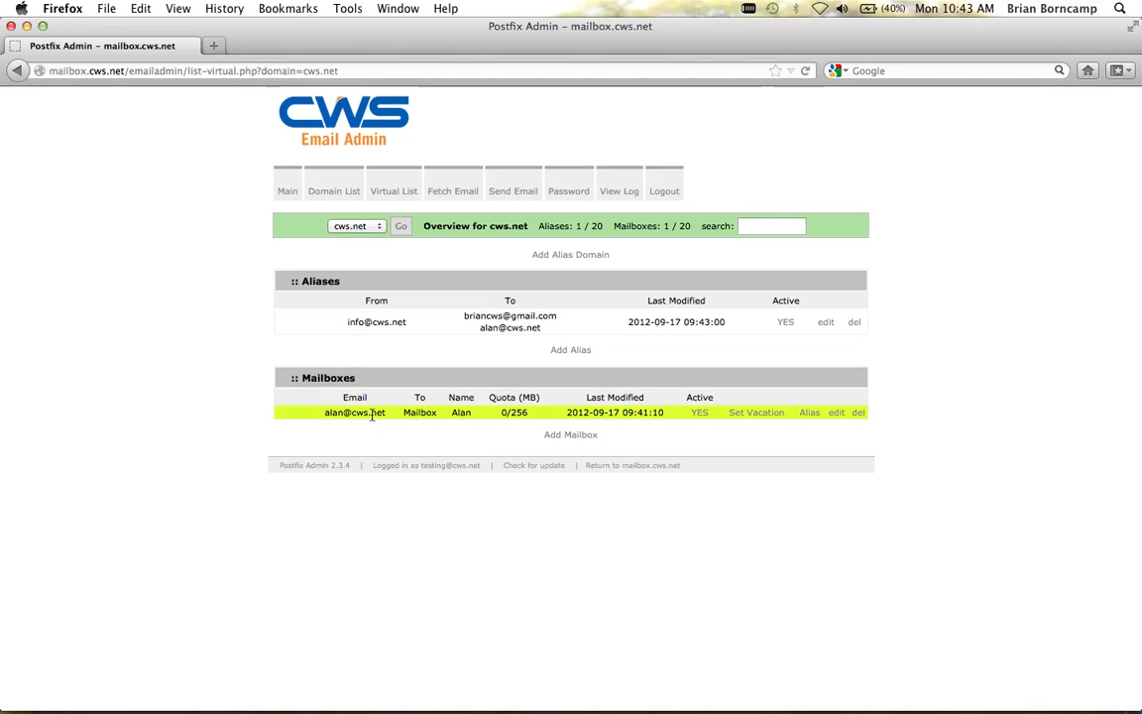
Step: Add the user's Gmail address as a second destination on the mailbox's alias and save
left_click(807, 414)
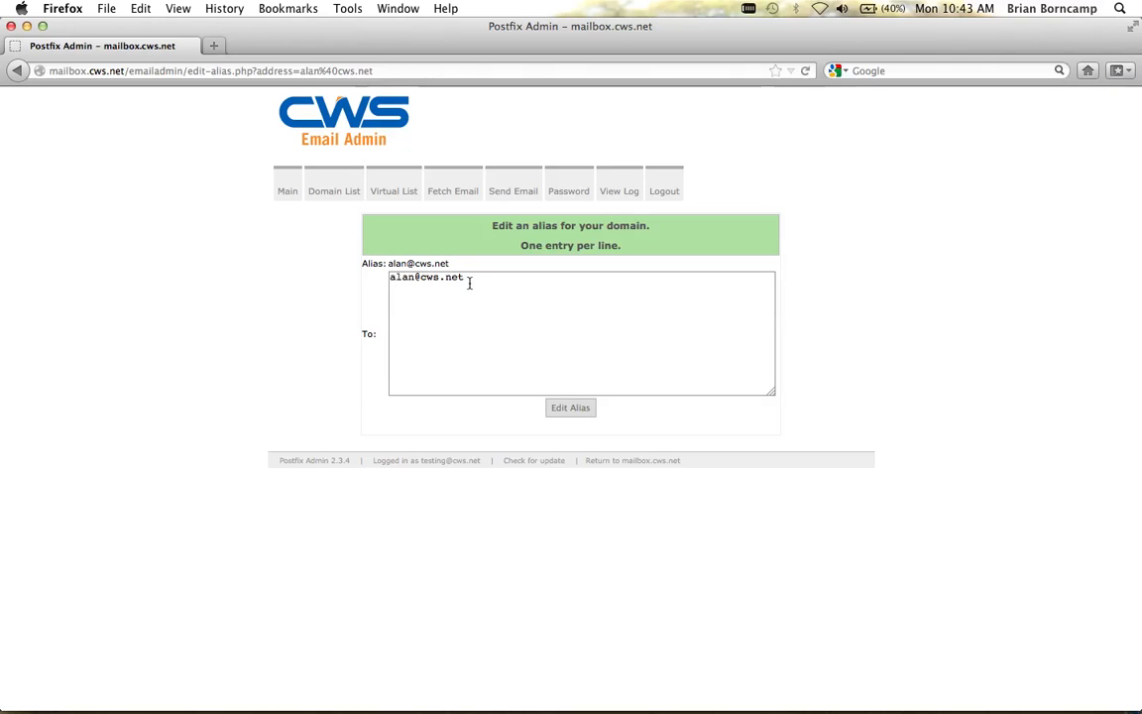
key("Return")
left_click_drag(493, 289, 470, 291)
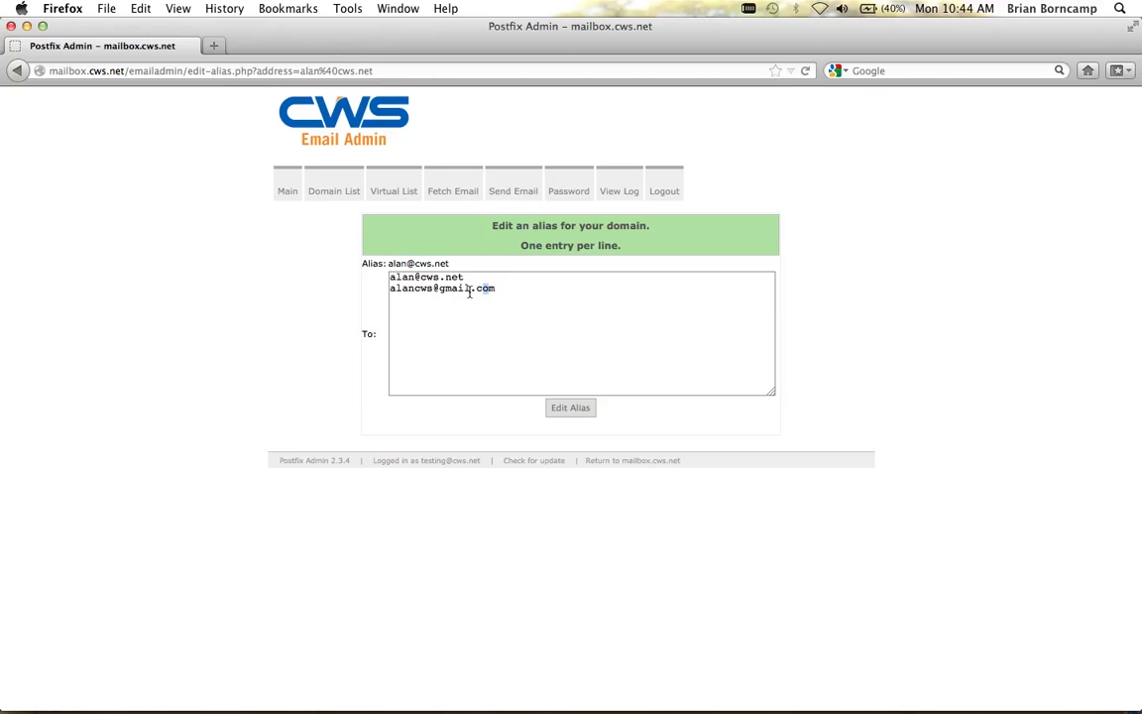
left_click(562, 409)
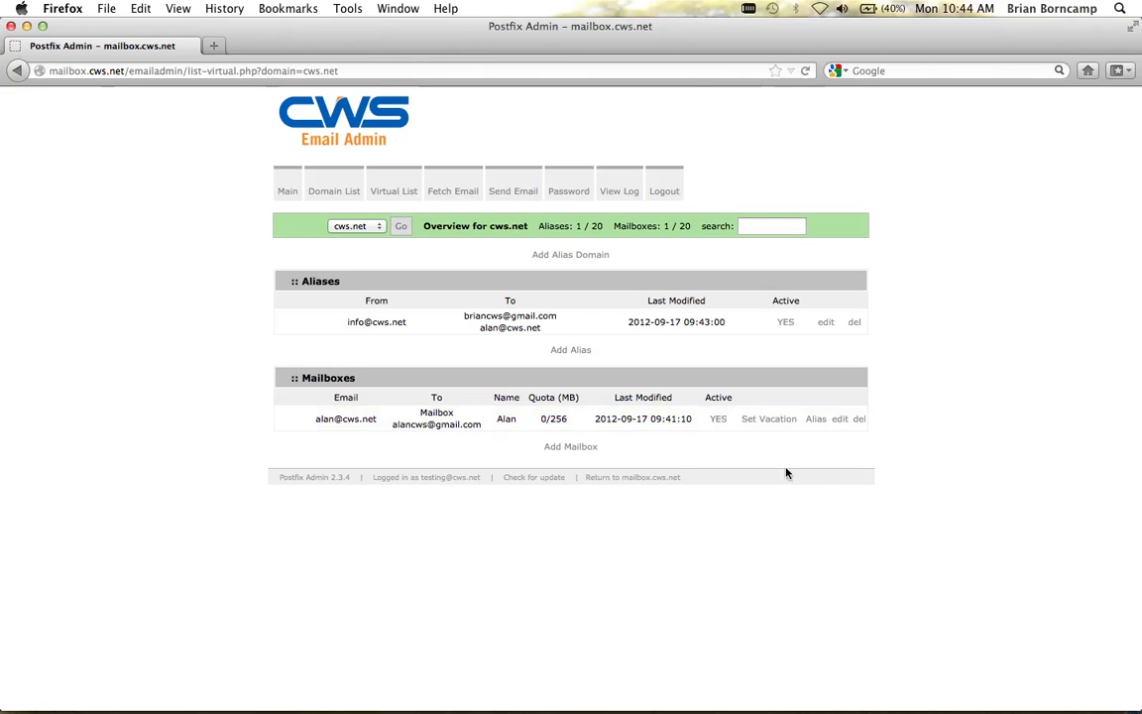
Step: Save a new password for the cws.net mailbox, declining the browser's offer to remember it
left_click(840, 419)
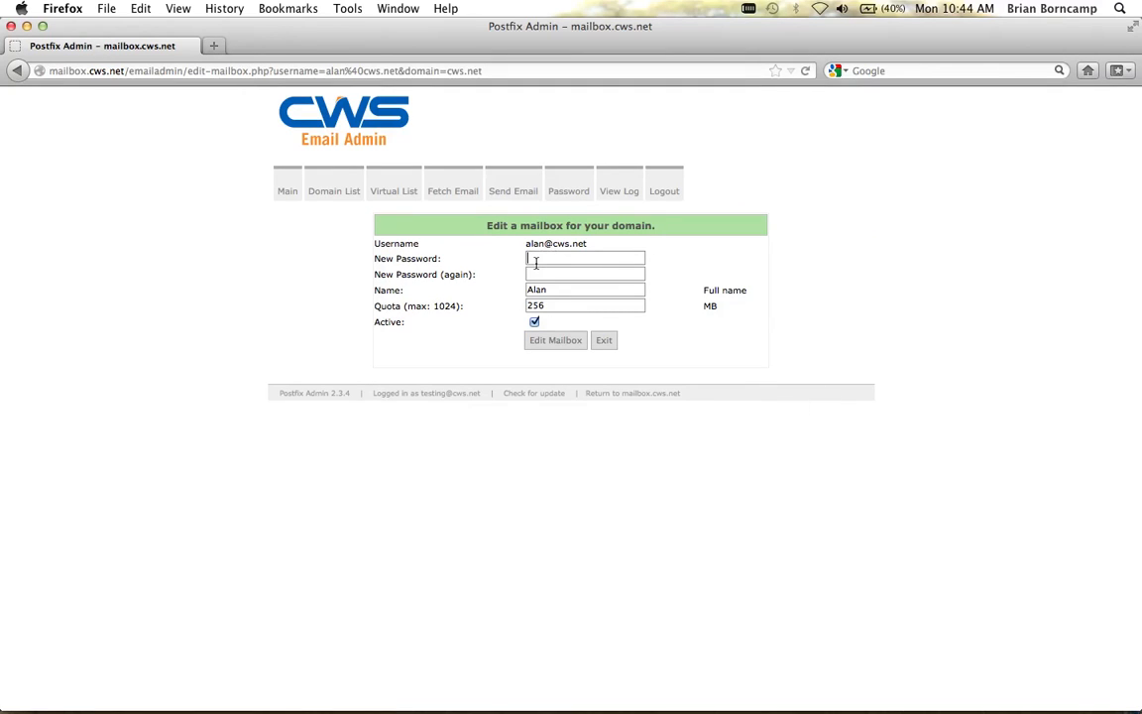
left_click(535, 260)
type("testtes•••••")
left_click(568, 346)
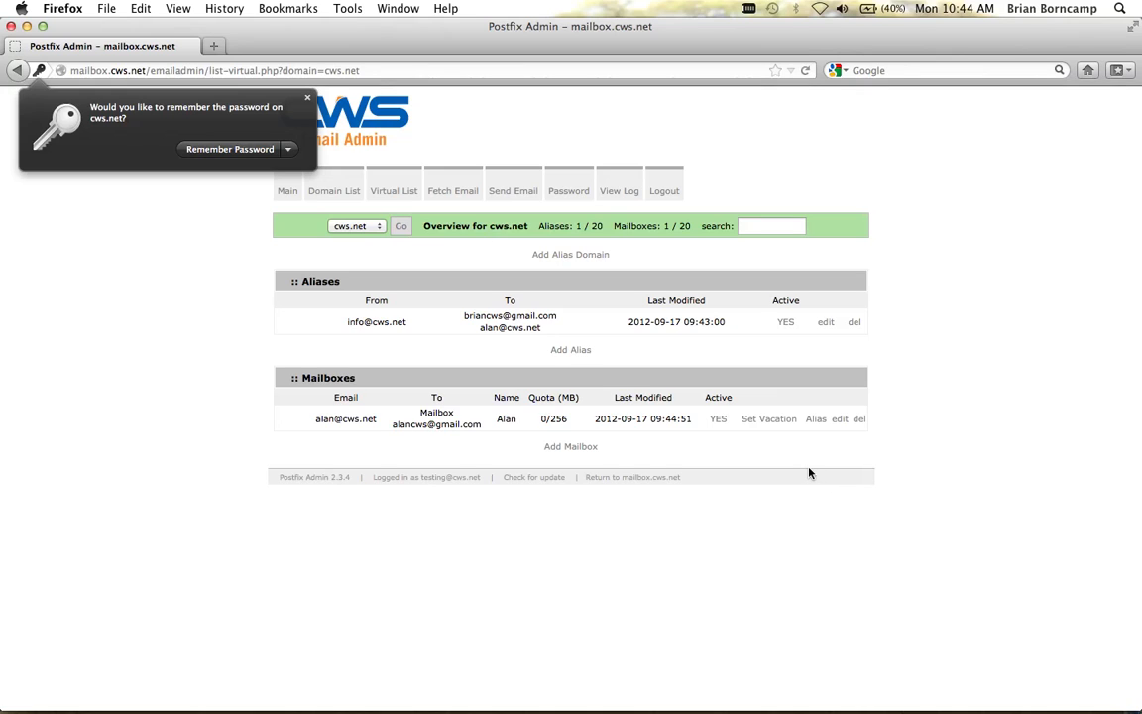
left_click(772, 427)
left_click(769, 422)
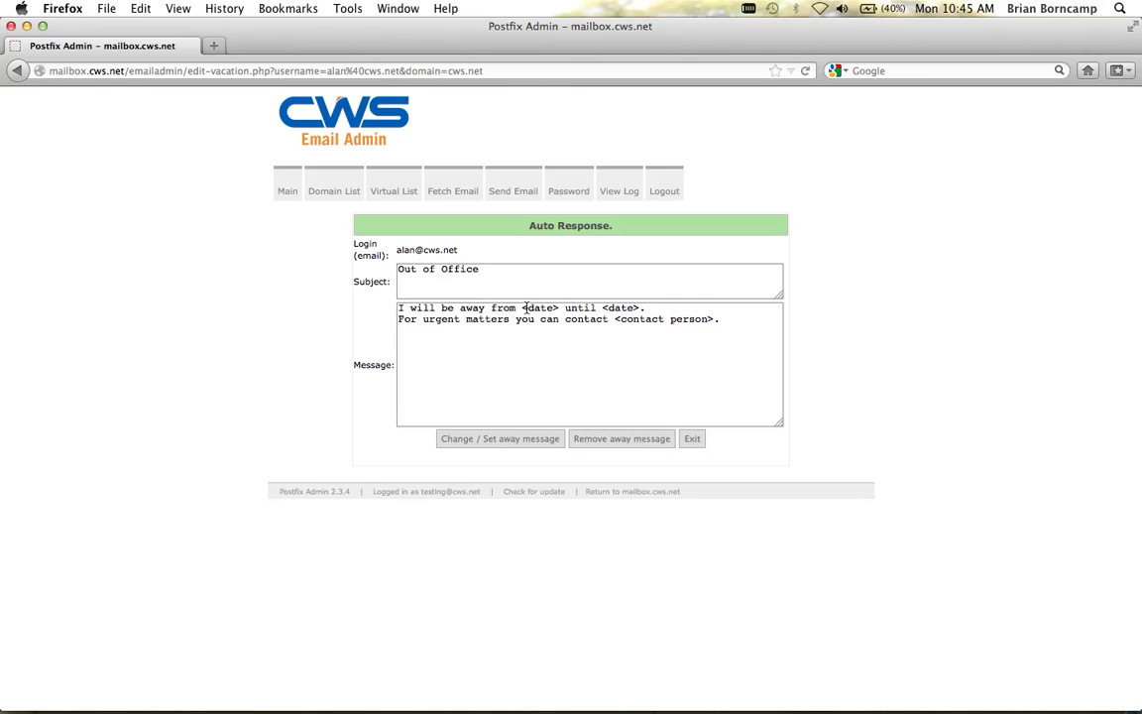
left_click_drag(524, 307, 560, 308)
type("Dec 1")
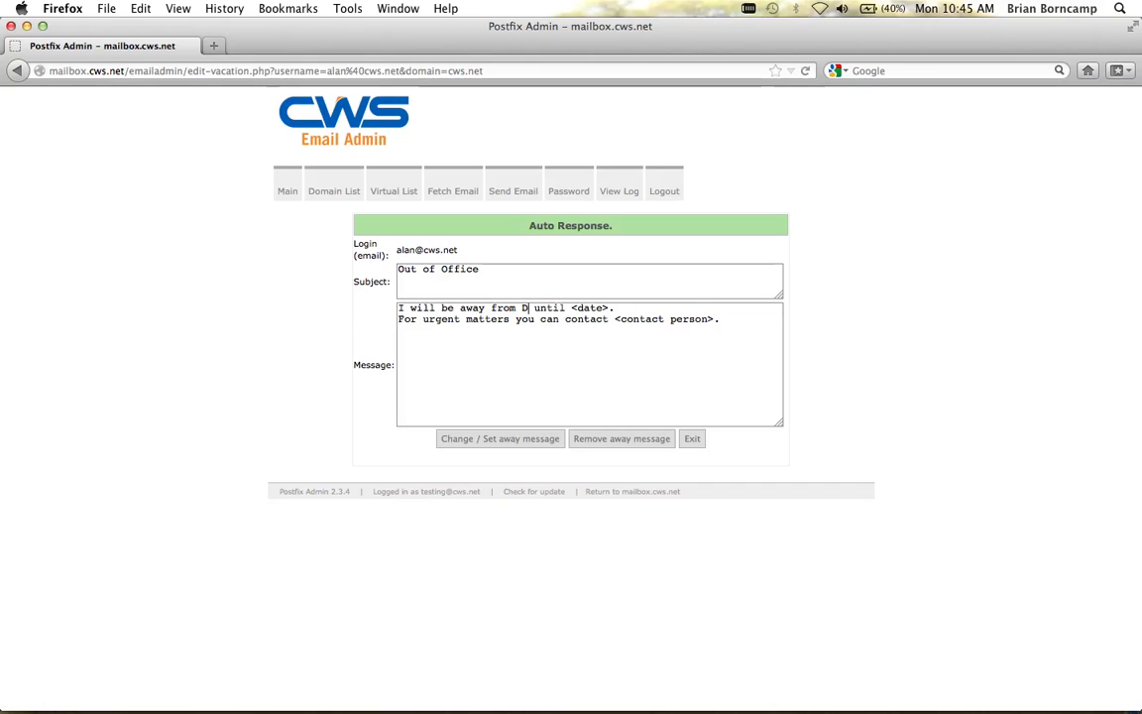
type(", 2012")
left_click_drag(675, 308, 631, 308)
type("Dec ")
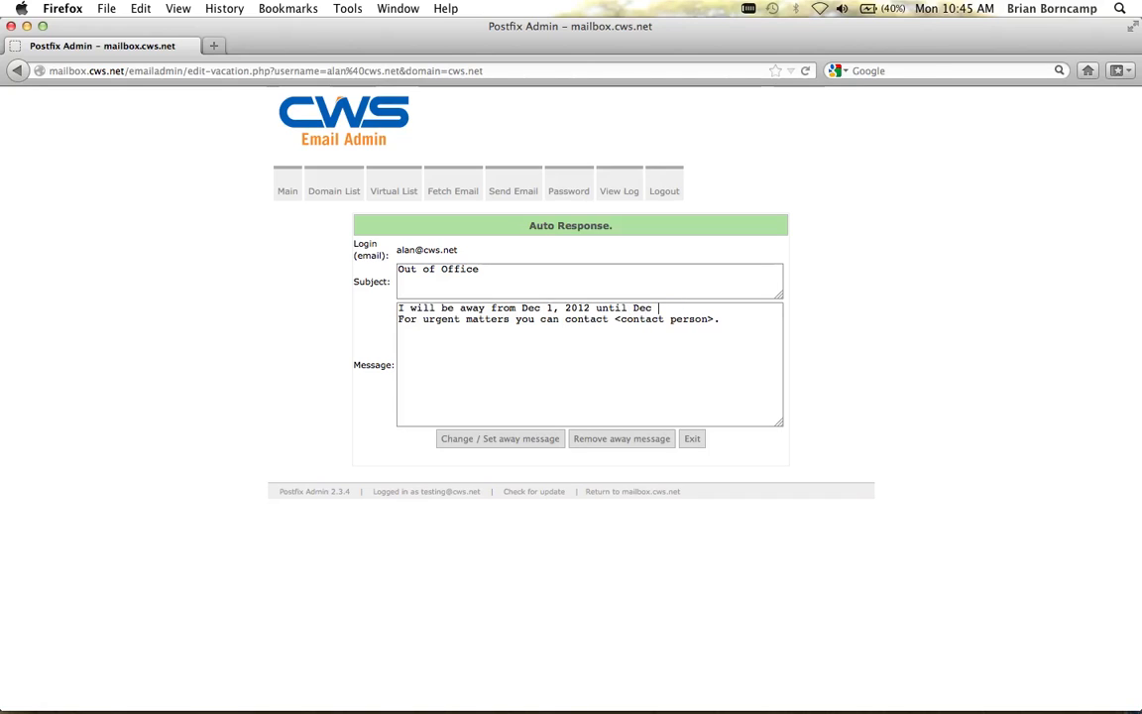
type("14, 20120")
left_click_drag(714, 319, 615, 318)
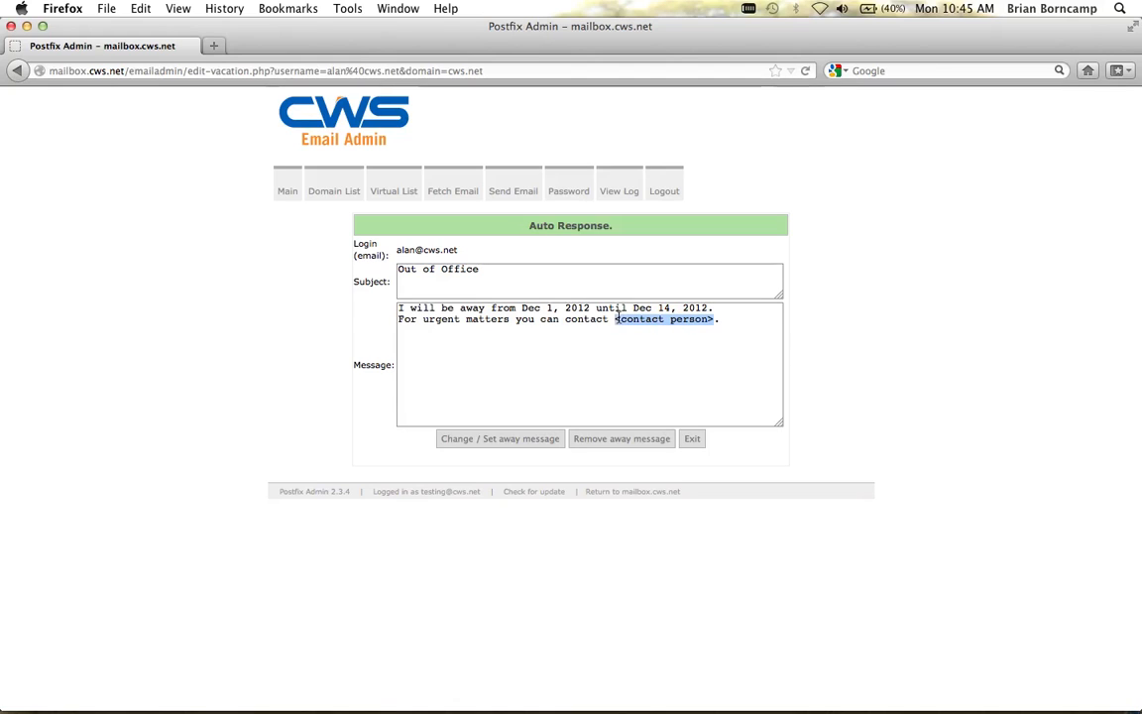
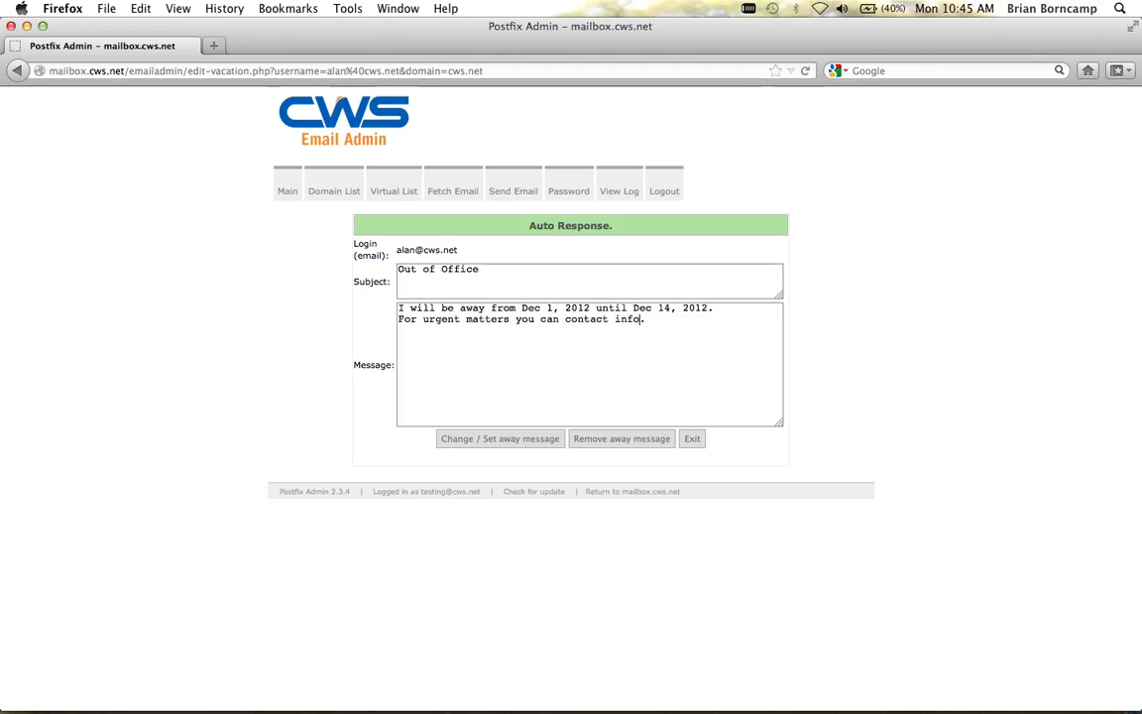
left_click(505, 445)
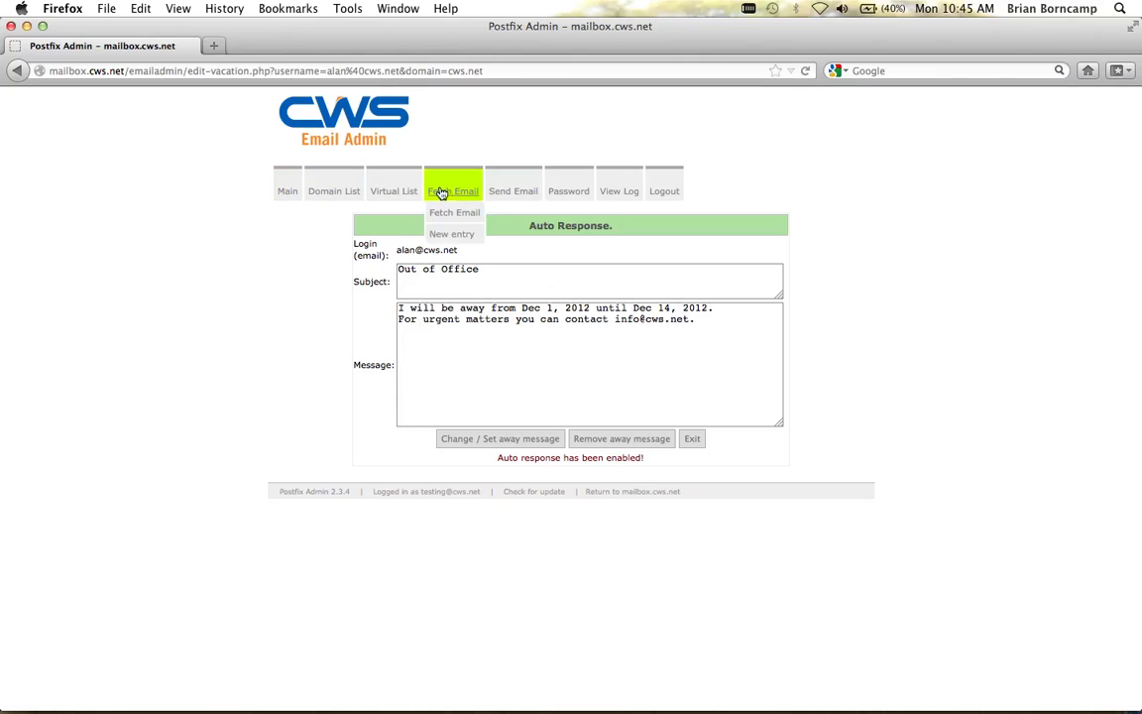
Step: Remove the mailbox's active away message and exit back to the cws.net overview
left_click(409, 187)
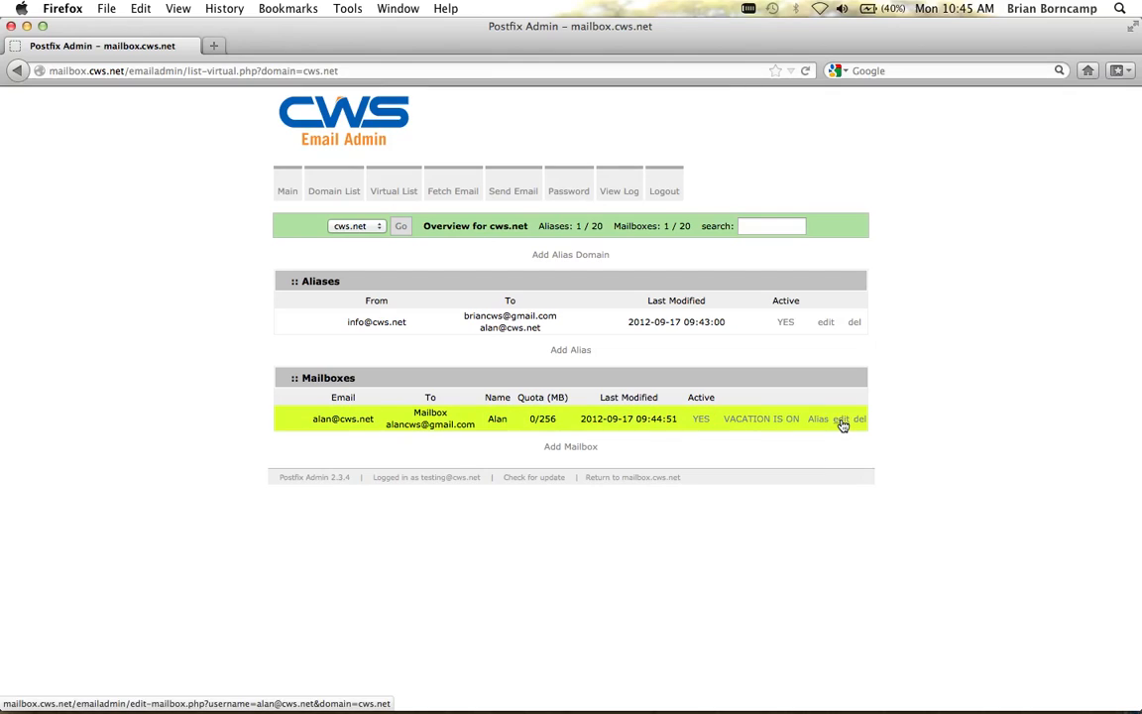
left_click(758, 423)
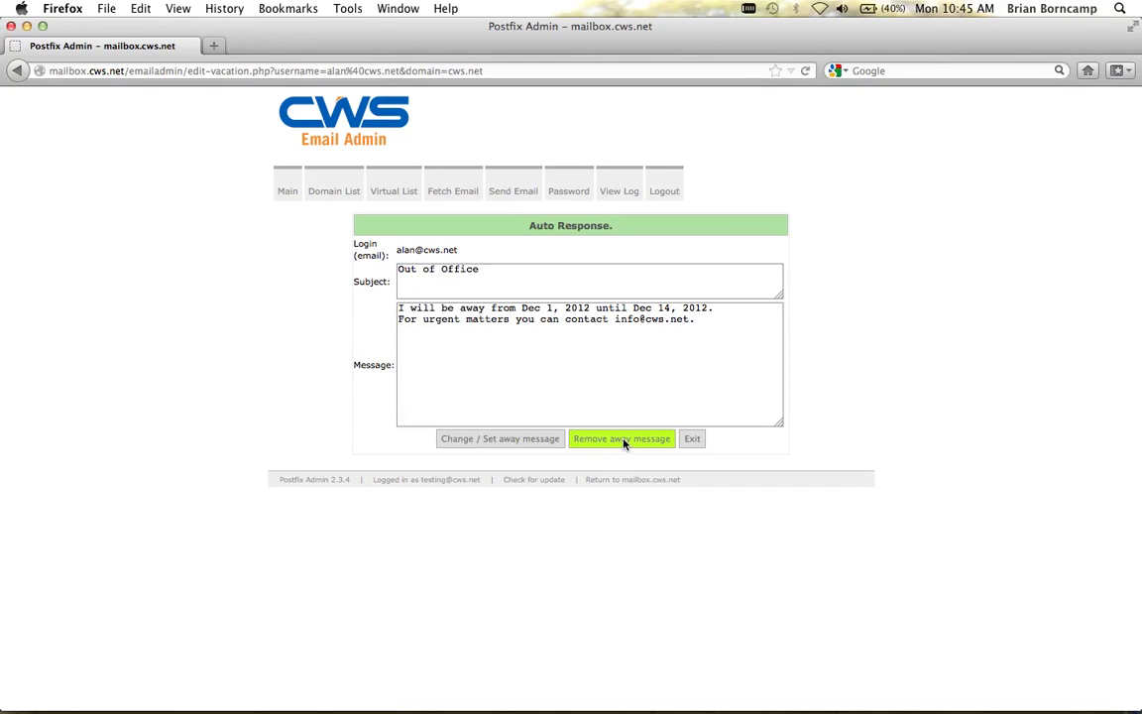
left_click(623, 443)
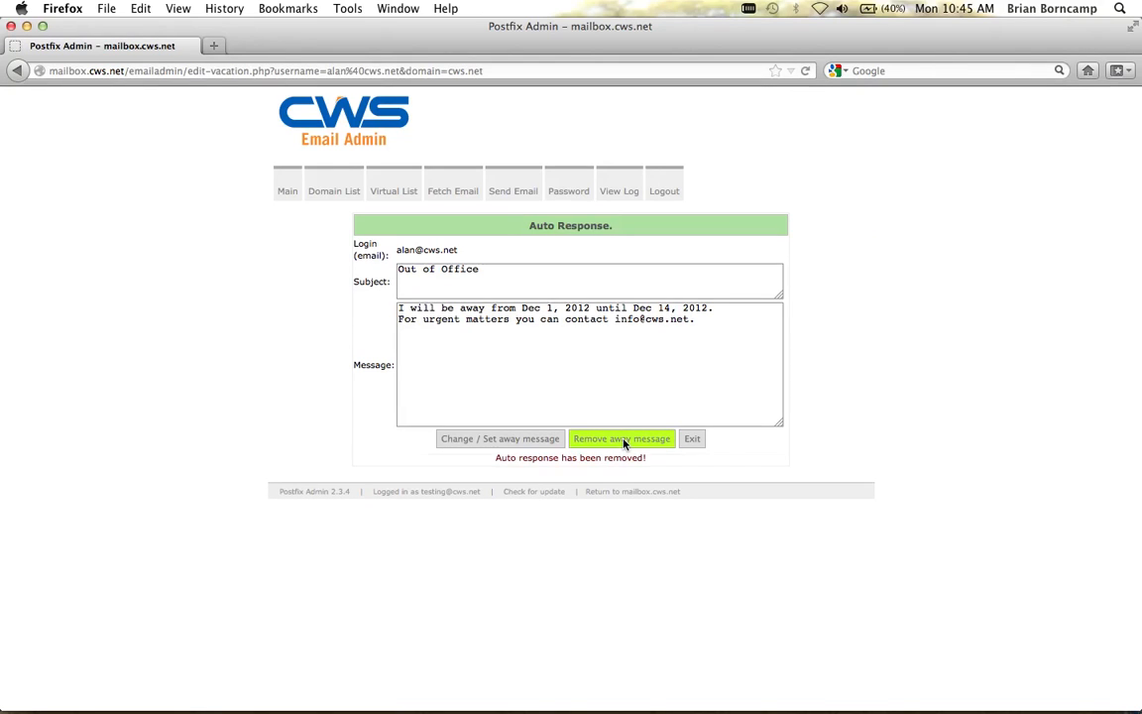
left_click(691, 439)
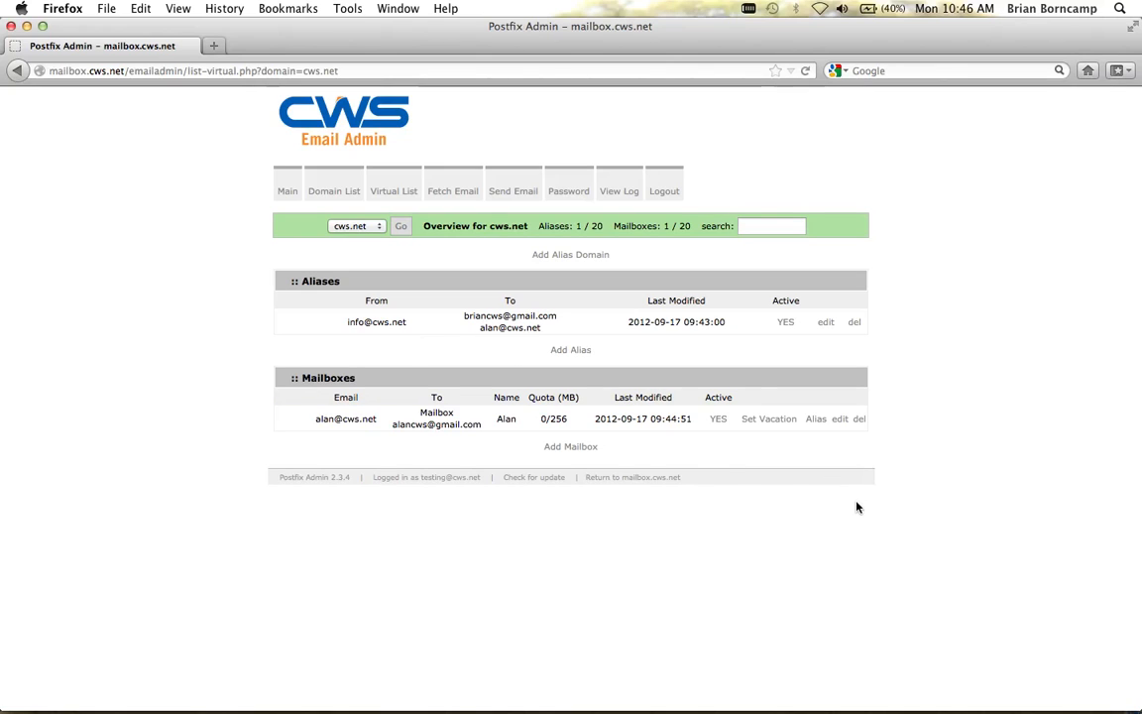
left_click(855, 324)
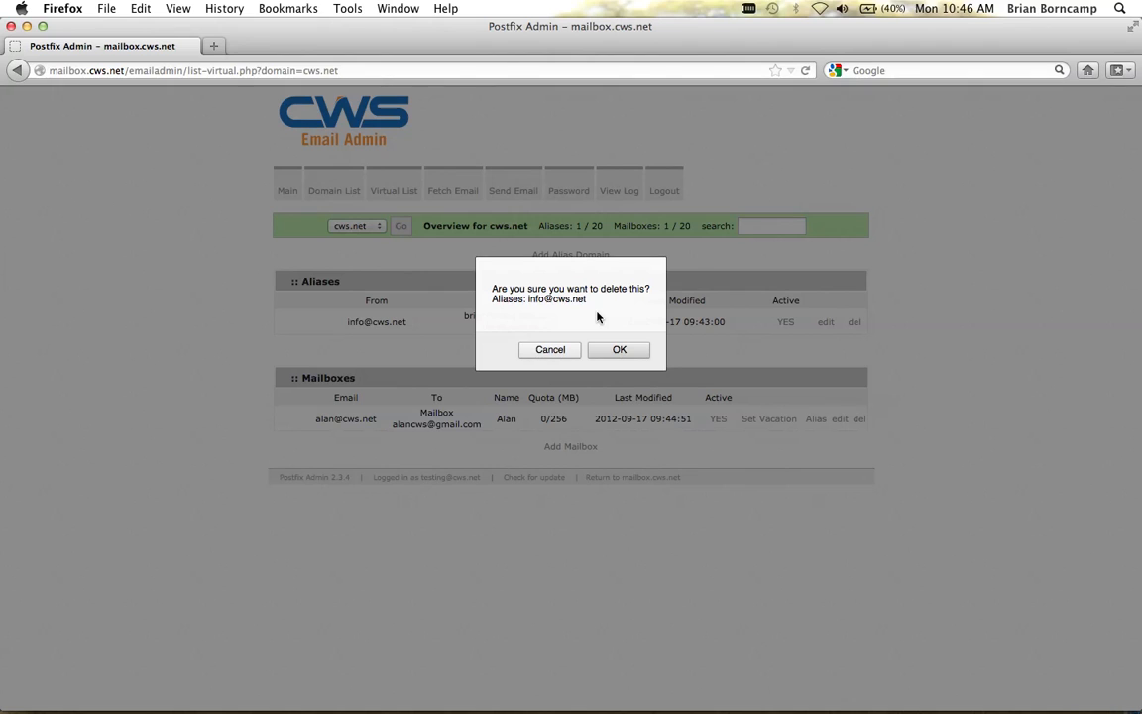
left_click(613, 348)
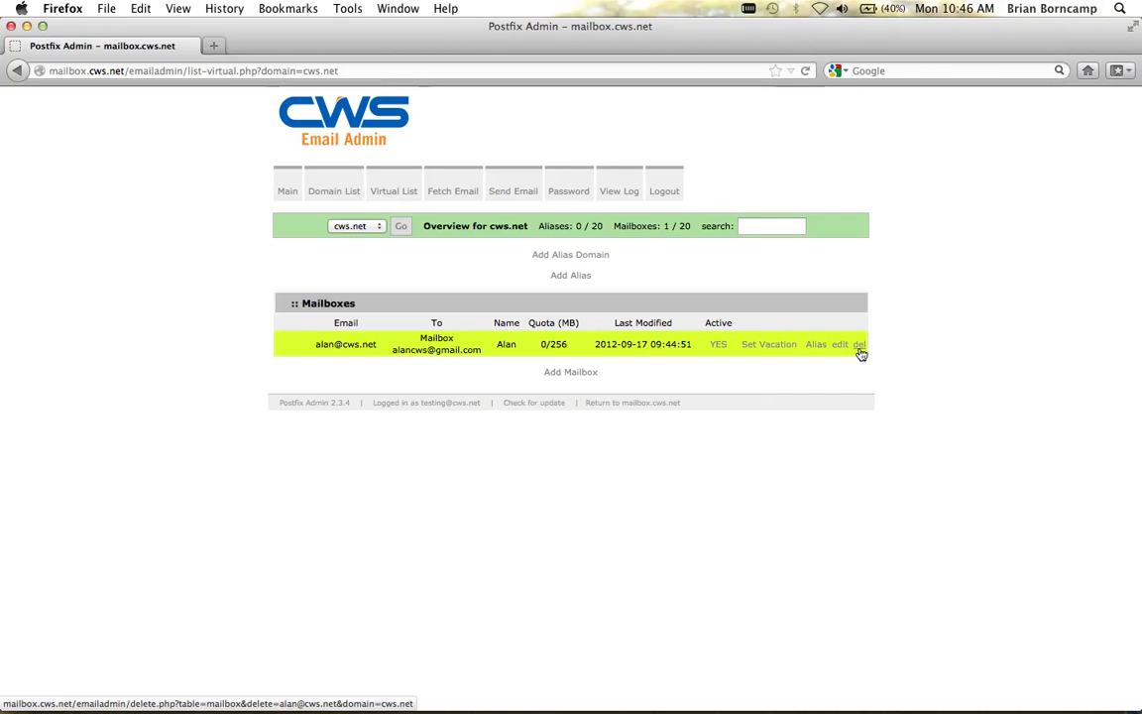
left_click(858, 344)
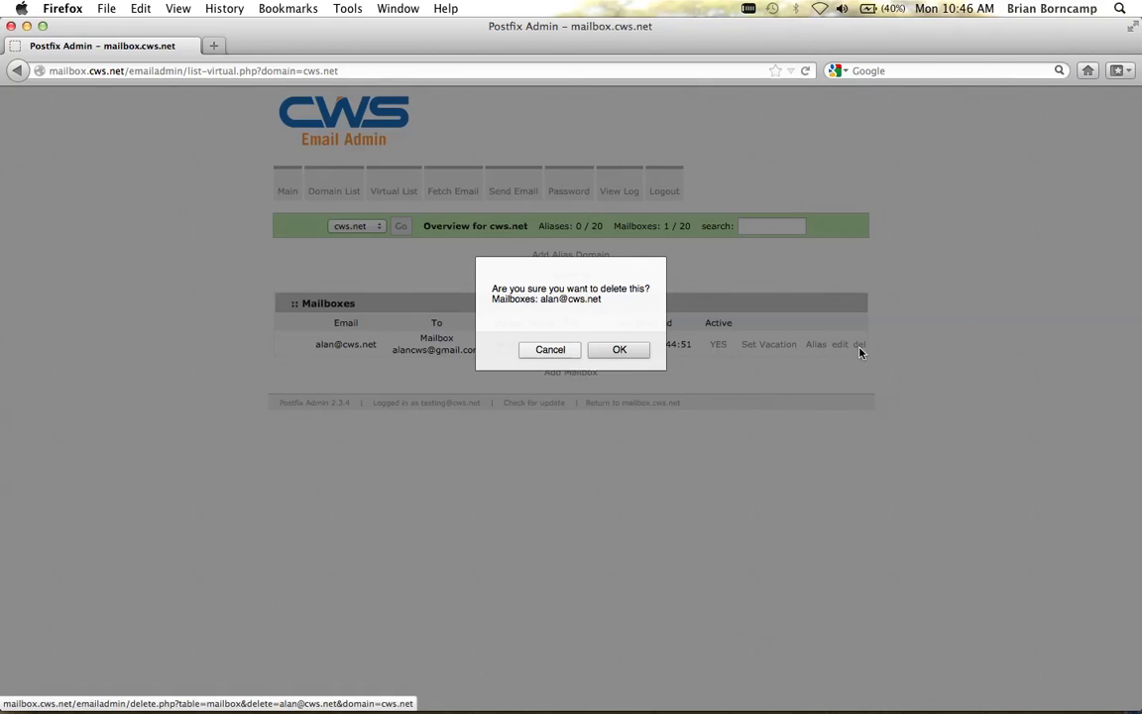
left_click(625, 358)
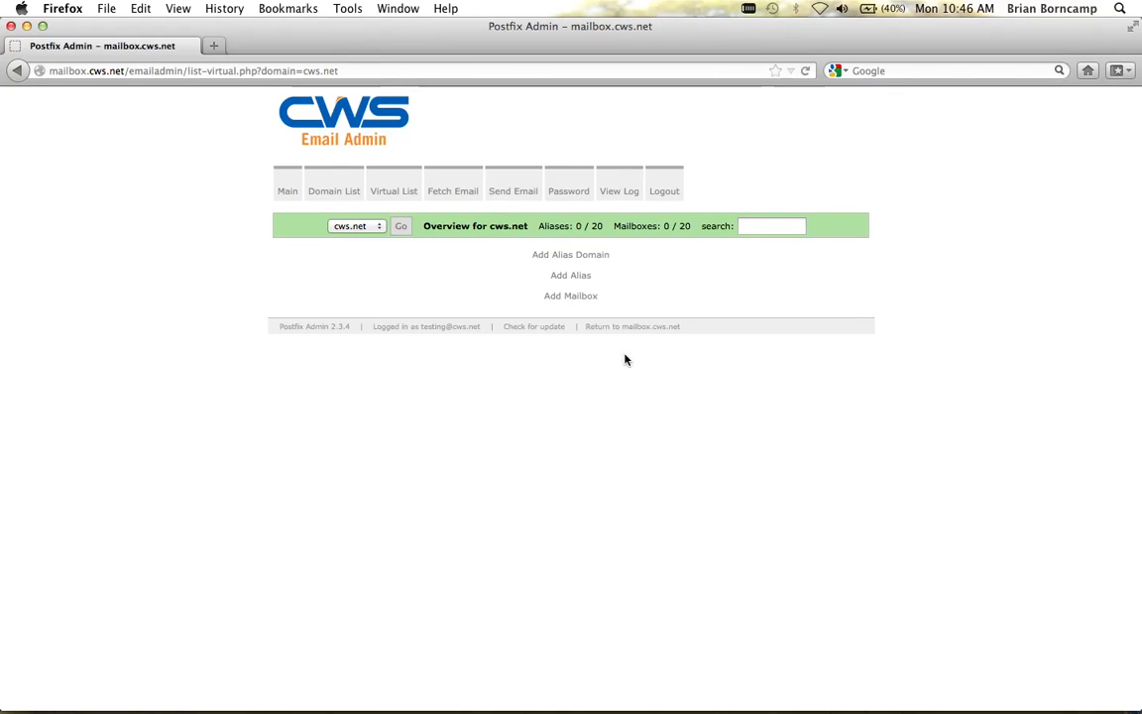